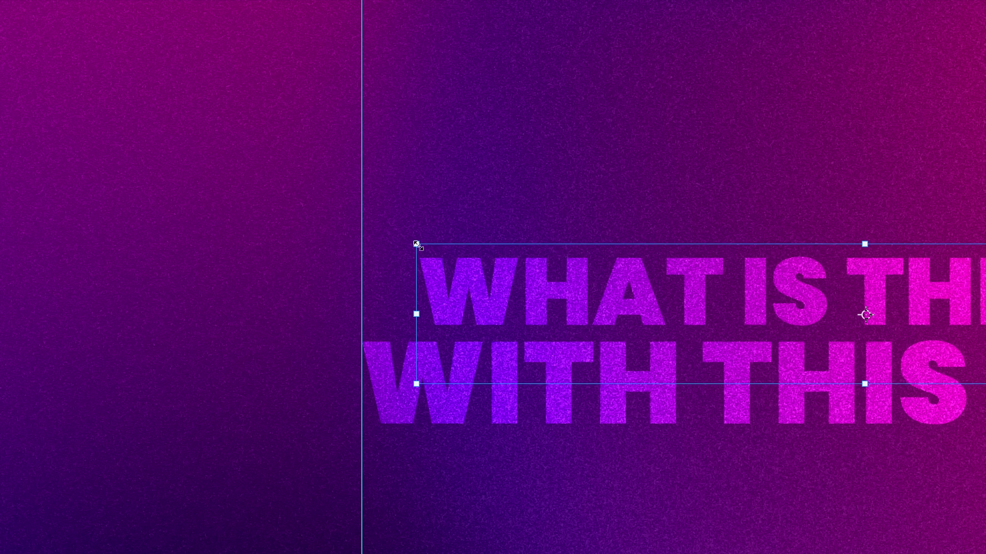
Scale up the WHAT IS THE ISSUE line from its centre so it matches the width of the line below.
{"action": "left_click_drag", "start_coordinate": [417, 245], "coordinate": [357, 225]}
{"action": "scroll", "coordinate": [357, 226], "scroll_direction": "up", "scroll_amount": 10}
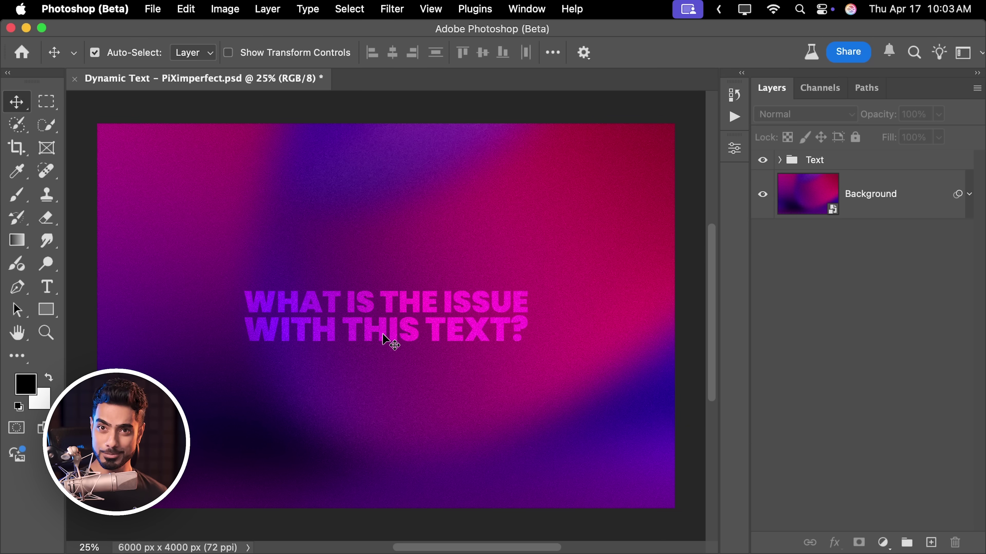
Replace the word ISSUE with PROBLEM in the upper text line and keep that text layer selected.
{"action": "left_click", "coordinate": [49, 290]}
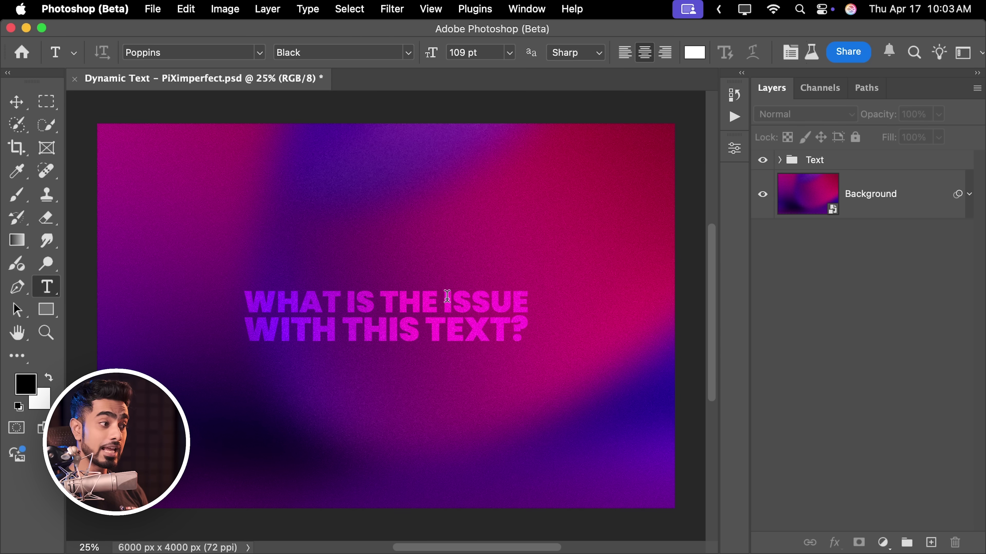
{"action": "left_click_drag", "start_coordinate": [446, 297], "coordinate": [546, 293]}
{"action": "type", "text": "PROBLEM"}
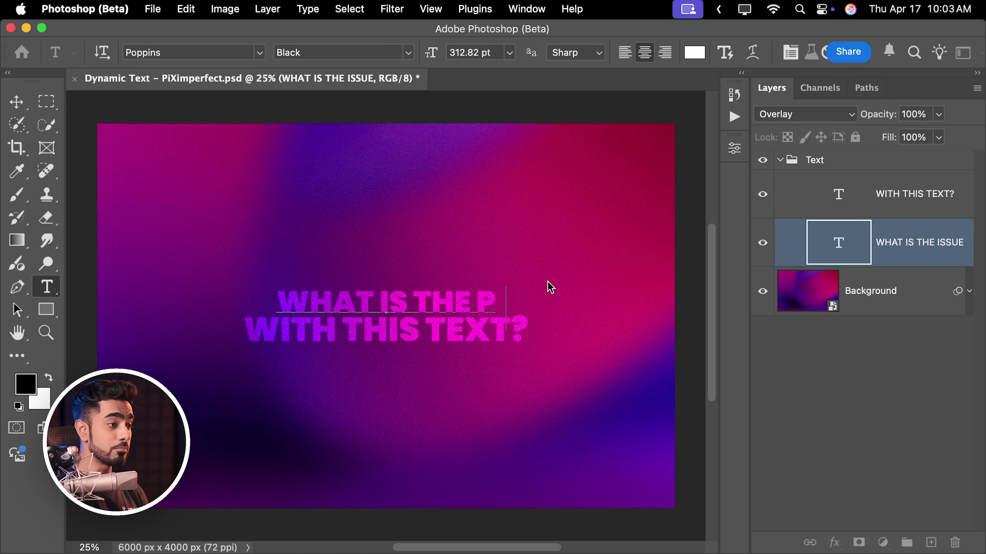
{"action": "left_click", "coordinate": [881, 308]}
{"action": "left_click", "coordinate": [887, 255]}
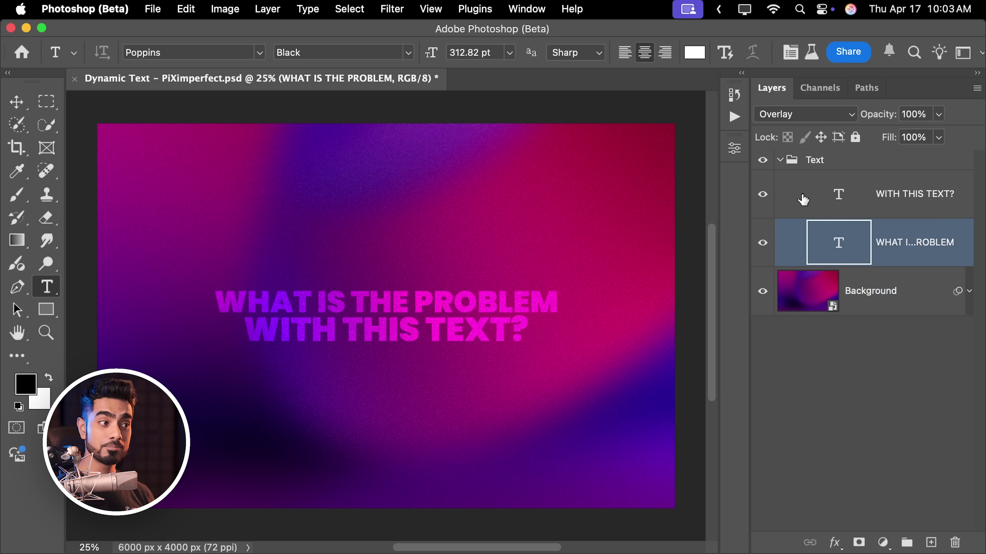
{"action": "left_click", "coordinate": [763, 196]}
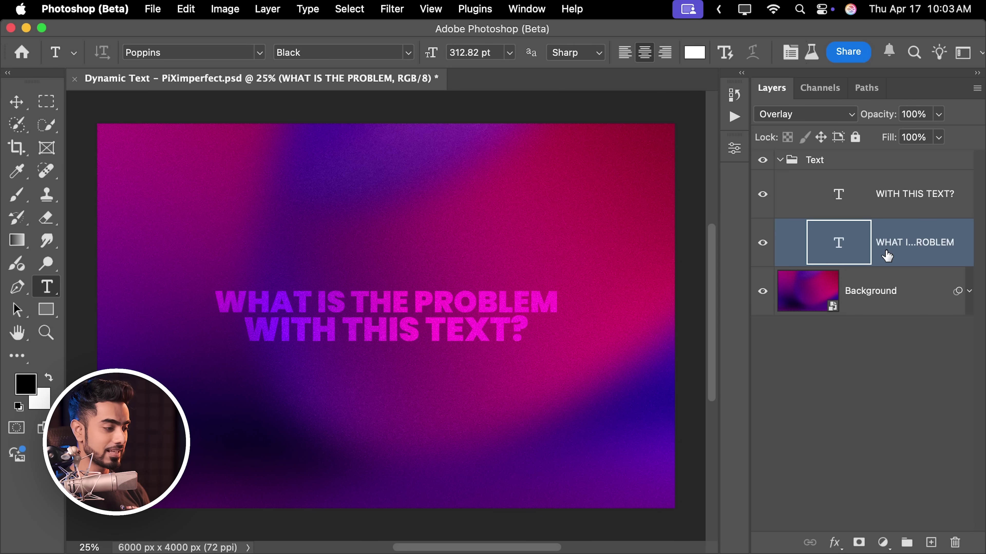
Scale down the WHAT IS THE PROBLEM line from its centre to roughly the width of the line below.
{"action": "key", "text": "super+t"}
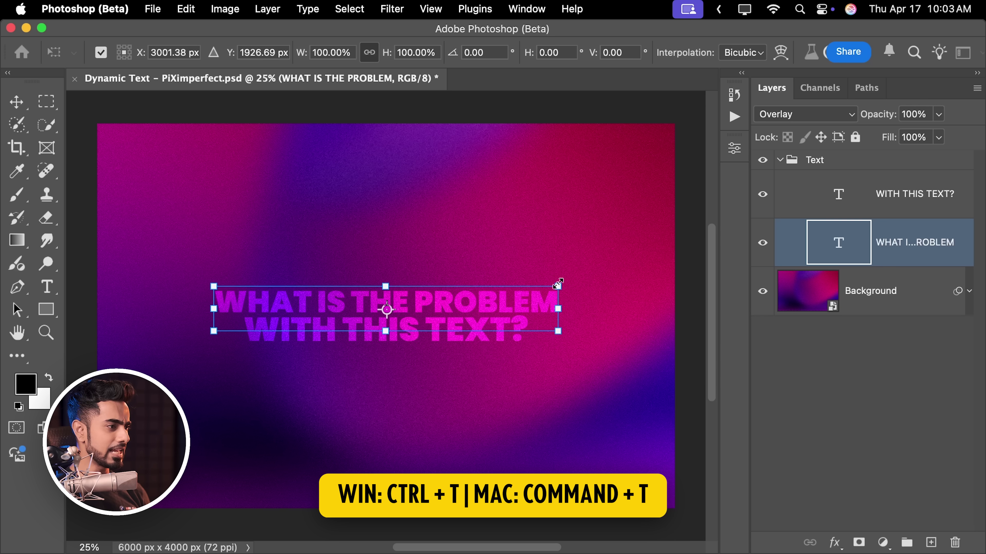
{"action": "left_click_drag", "start_coordinate": [557, 284], "coordinate": [526, 290]}
{"action": "key", "text": "Return"}
{"action": "key", "text": "t"}
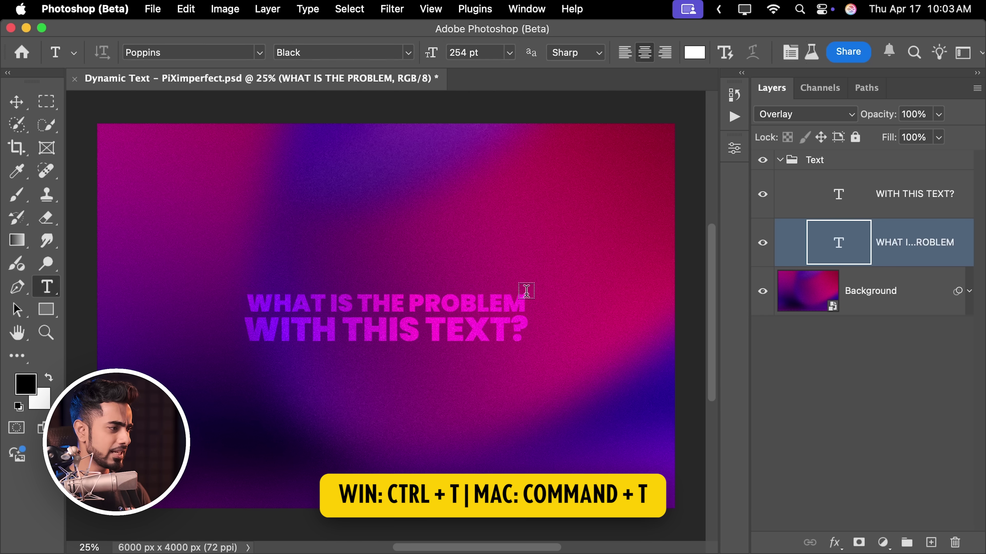
Show the guides and scale the WHAT IS THE PROBLEM line to 101.85% so its edges align with them.
{"action": "scroll", "coordinate": [275, 319], "scroll_direction": "up", "scroll_amount": 6}
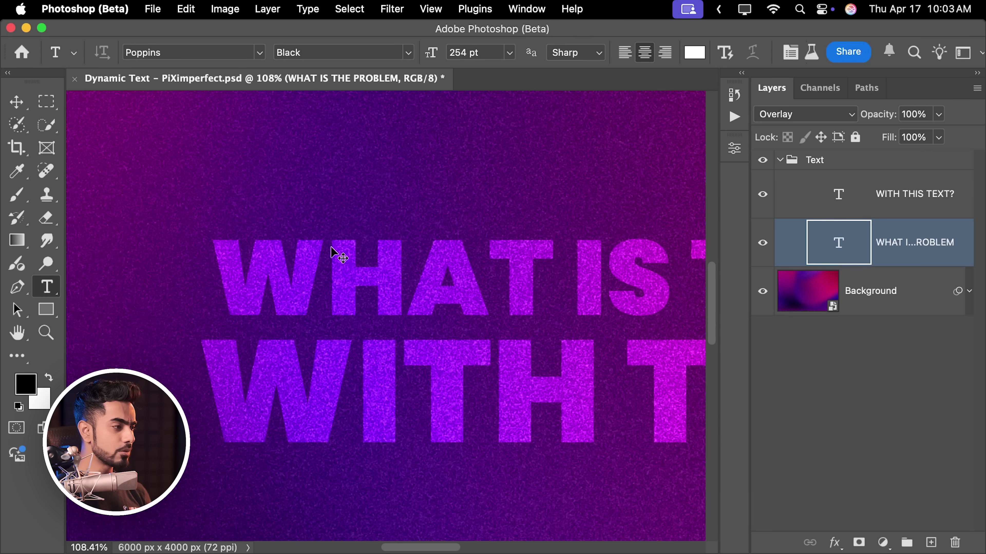
{"action": "key", "text": "super+semicolon"}
{"action": "key", "text": "super+t"}
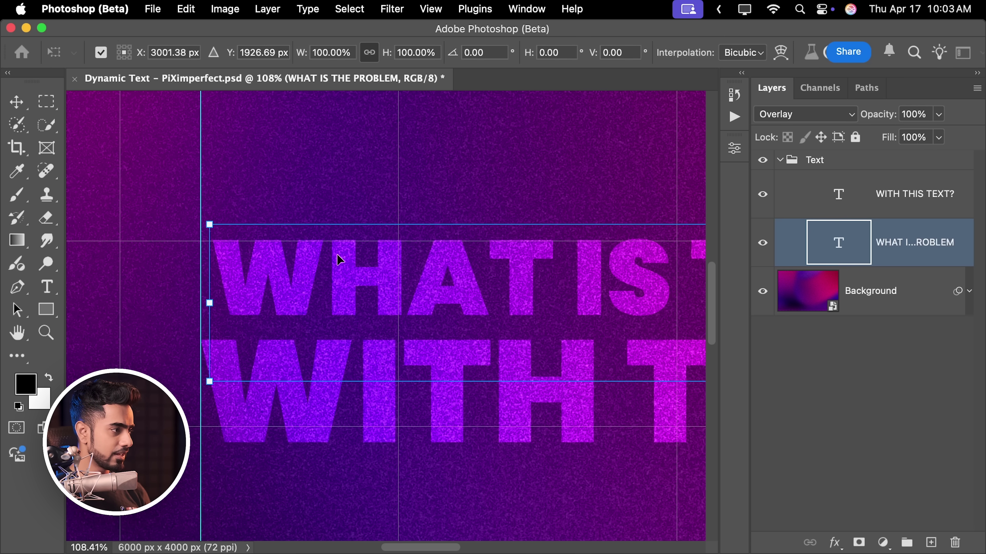
{"action": "left_click_drag", "start_coordinate": [208, 221], "coordinate": [197, 216]}
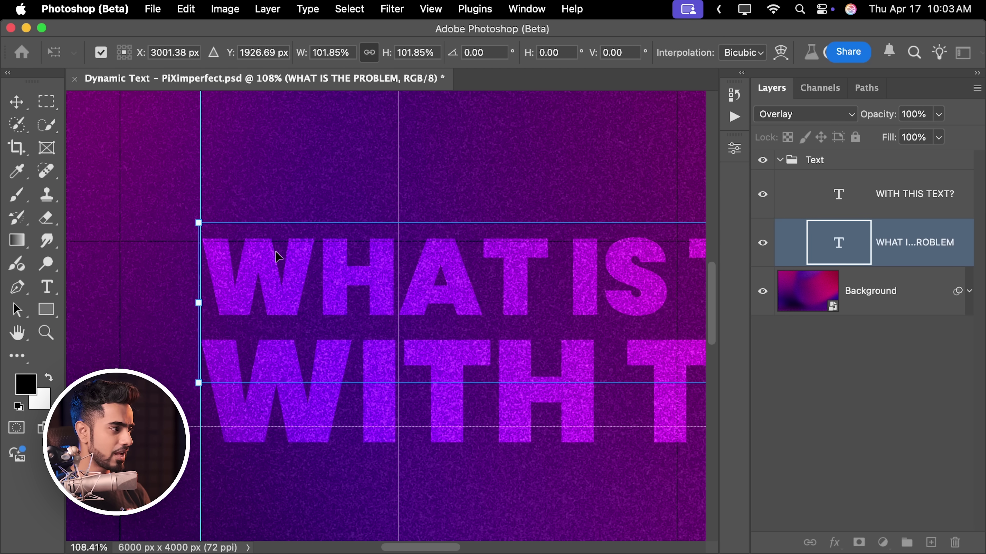
{"action": "scroll", "coordinate": [506, 243], "scroll_direction": "right", "scroll_amount": 15}
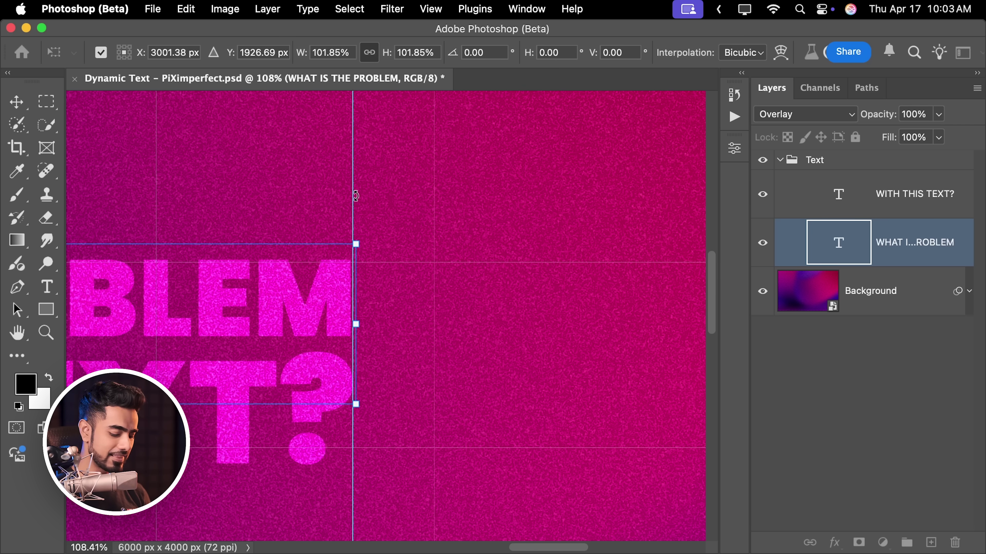
{"action": "key", "text": "Return"}
{"action": "key", "text": "super+0"}
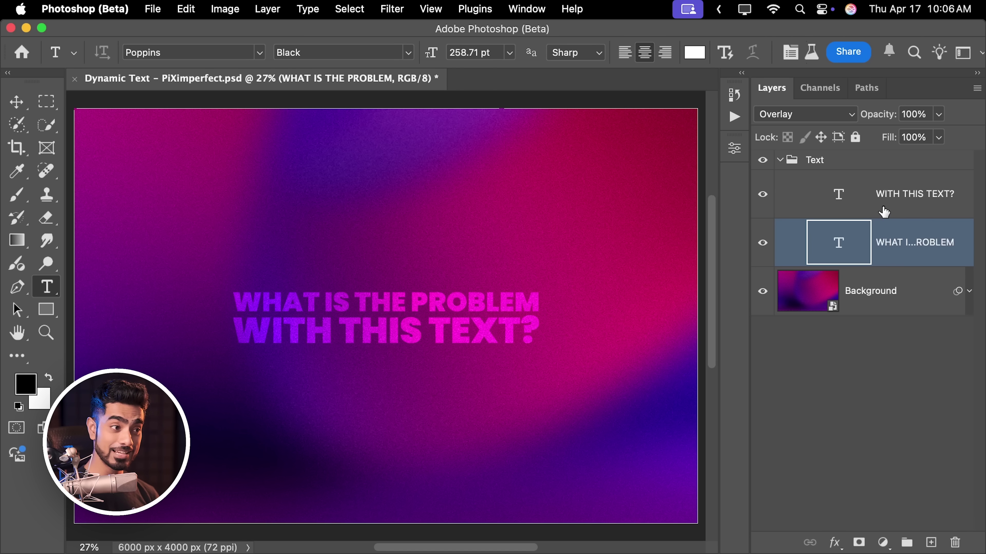
Delete the WITH THIS TEXT? layer.
{"action": "left_click", "coordinate": [884, 212]}
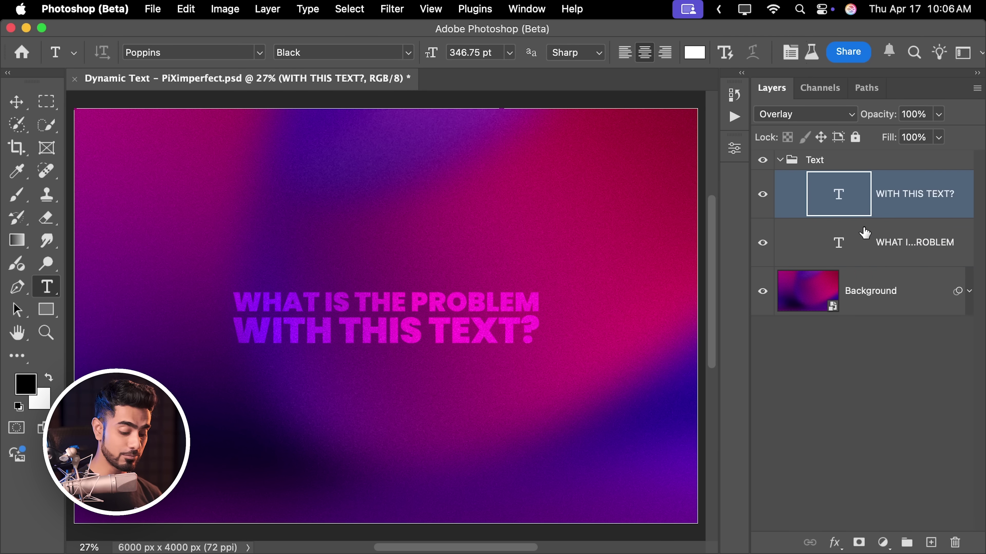
{"action": "key", "text": "Delete"}
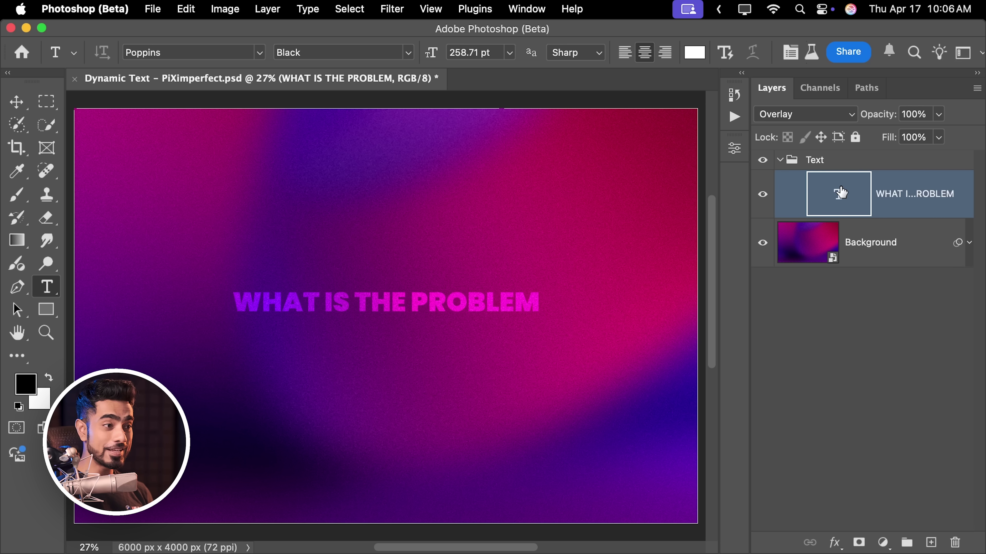
Add WITH THE TEXT? as a second line in the remaining text layer and convert the layer to dynamic text.
{"action": "double_click", "coordinate": [841, 198]}
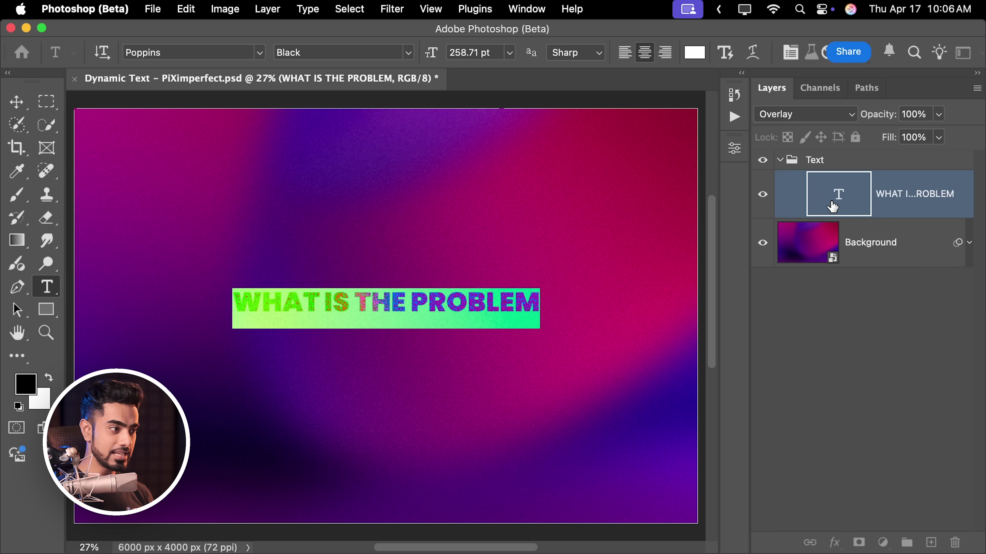
{"action": "key", "text": "Right"}
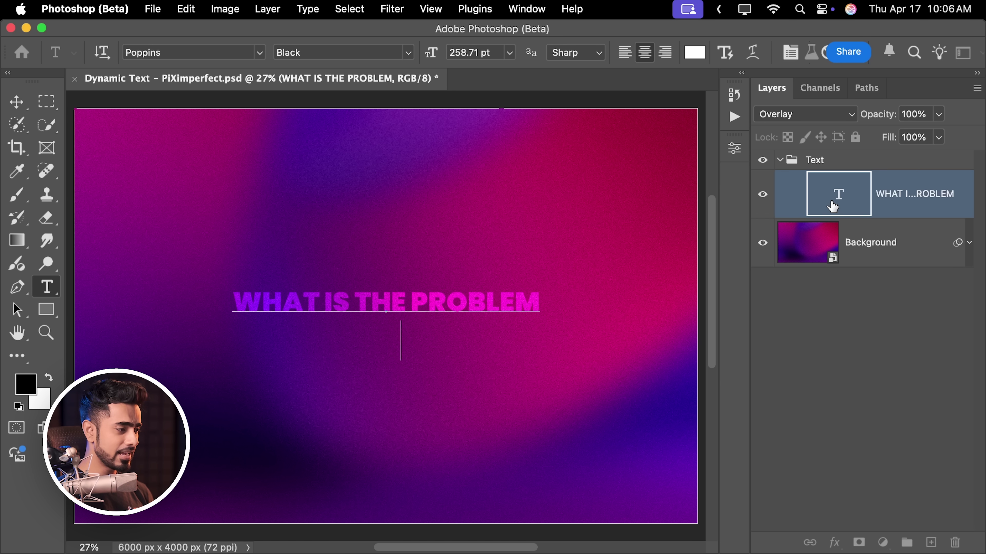
{"action": "type", "text": "WITH THE TEXT?"}
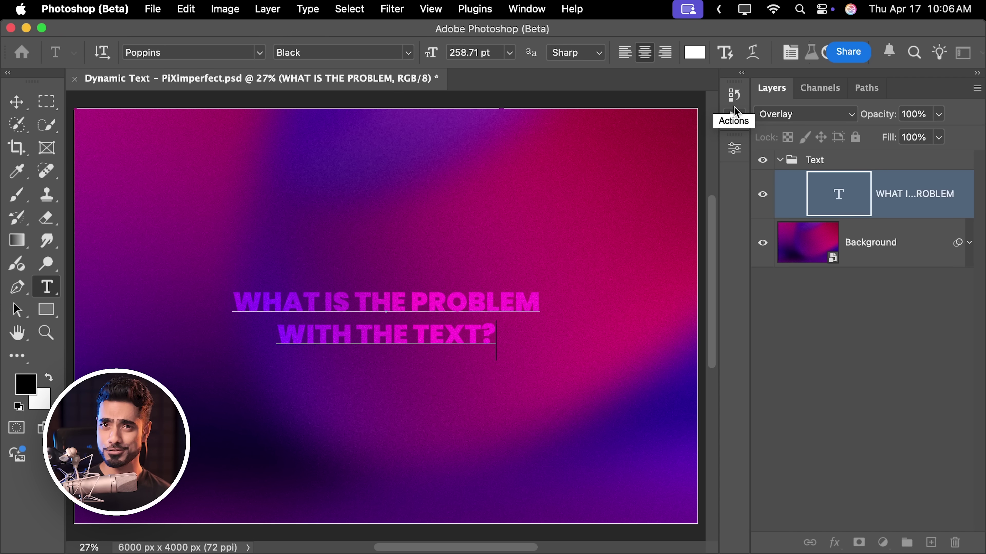
{"action": "left_click", "coordinate": [726, 57]}
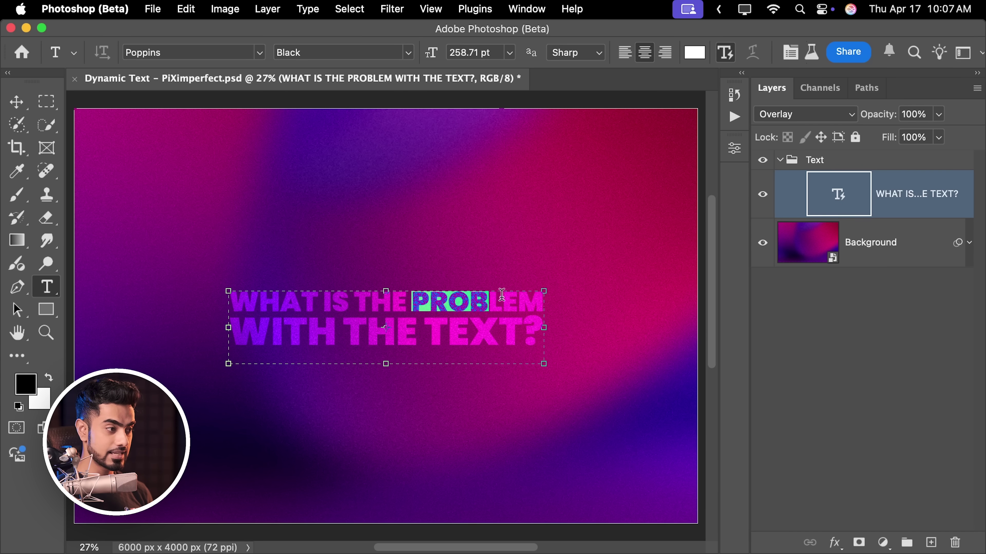
Replace PROBLEM with ISSUE in the dynamic text and enlarge its text box from the lower-right corner.
{"action": "key", "text": "BackSpace"}
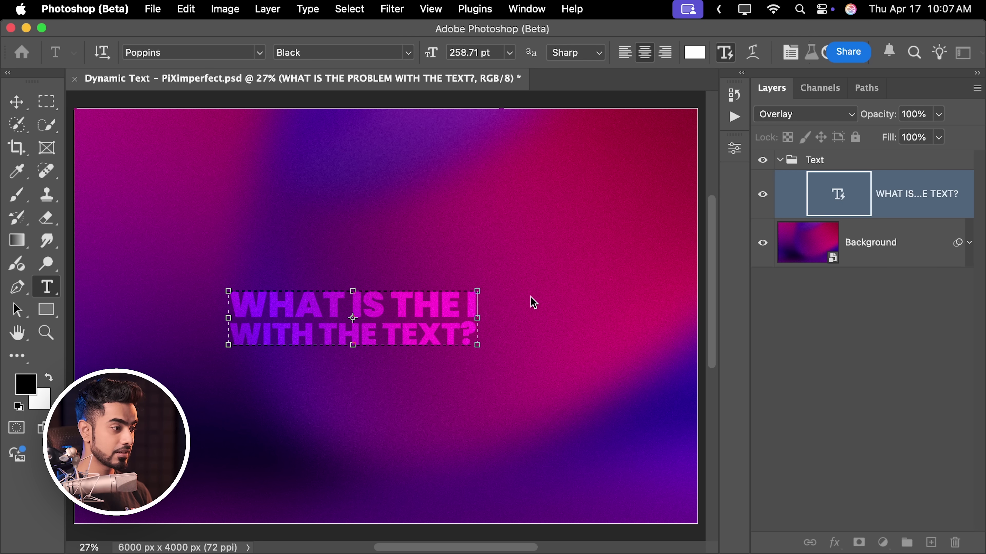
{"action": "type", "text": "ISSUE"}
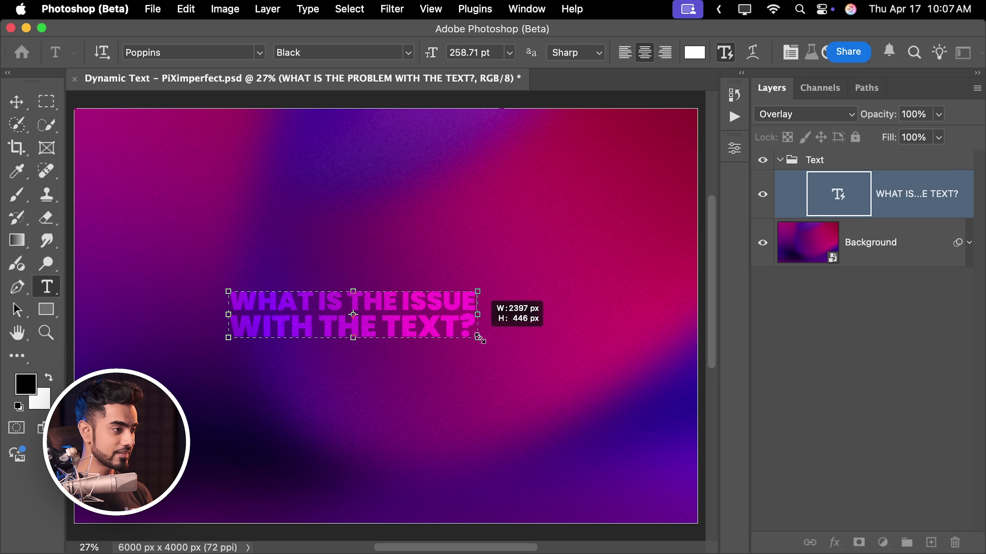
{"action": "left_click_drag", "start_coordinate": [480, 338], "coordinate": [549, 372]}
{"action": "left_click", "coordinate": [32, 100]}
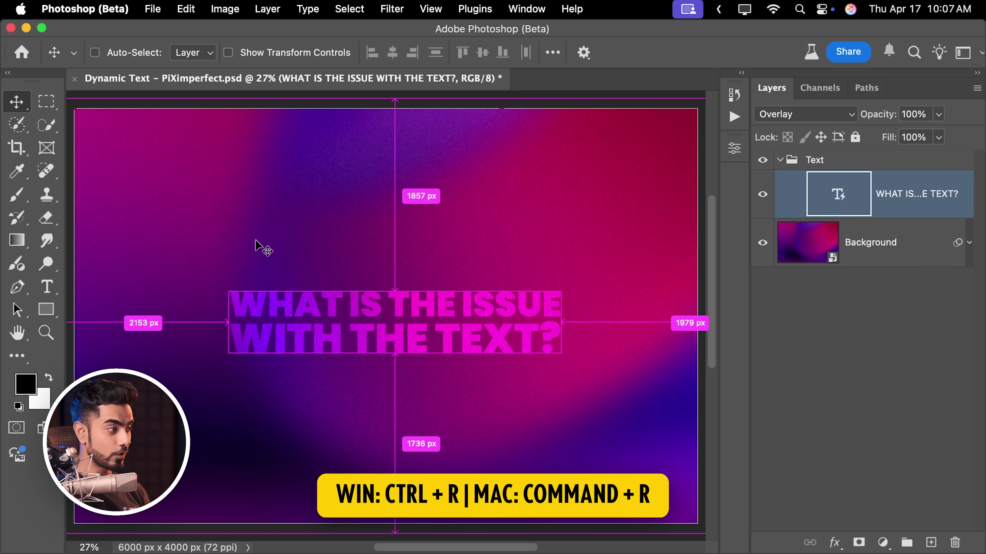
Show the rulers and place a vertical guide along the left edge of both text lines to check their alignment.
{"action": "key", "text": "super+r"}
{"action": "left_click_drag", "start_coordinate": [75, 277], "coordinate": [258, 313]}
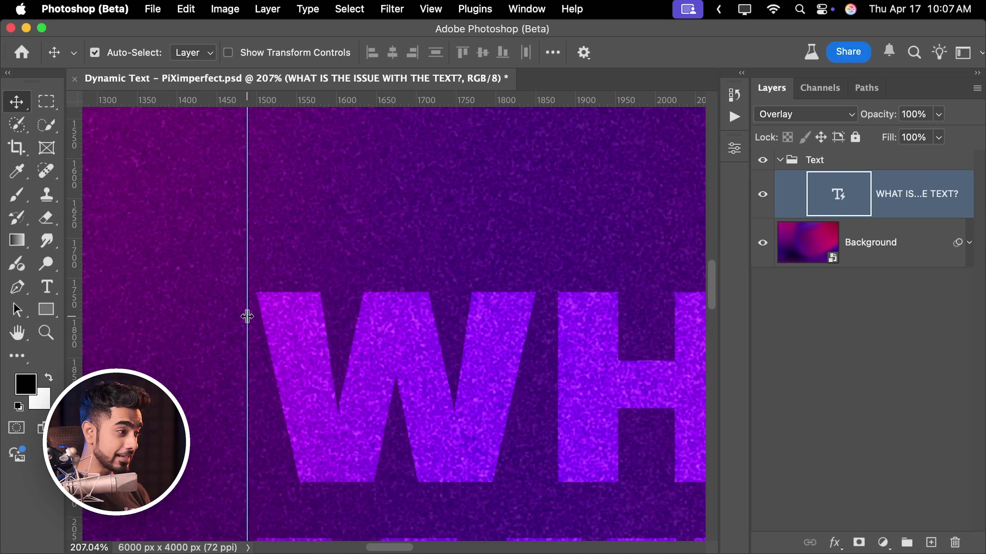
{"action": "scroll", "coordinate": [307, 373], "scroll_direction": "down", "scroll_amount": 5}
{"action": "scroll", "coordinate": [256, 297], "scroll_direction": "up", "scroll_amount": 5}
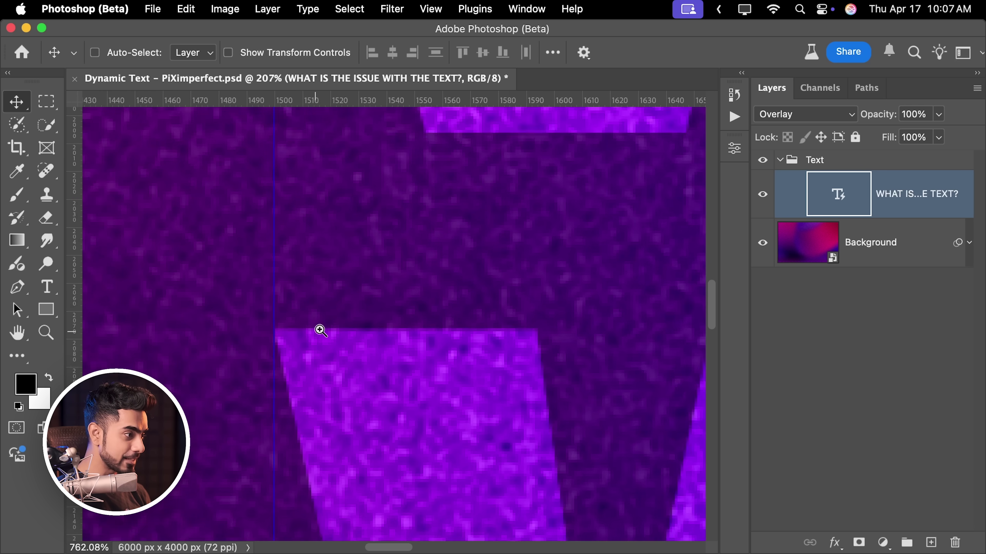
{"action": "scroll", "coordinate": [319, 328], "scroll_direction": "down", "scroll_amount": 3}
{"action": "scroll", "coordinate": [238, 231], "scroll_direction": "up", "scroll_amount": 5}
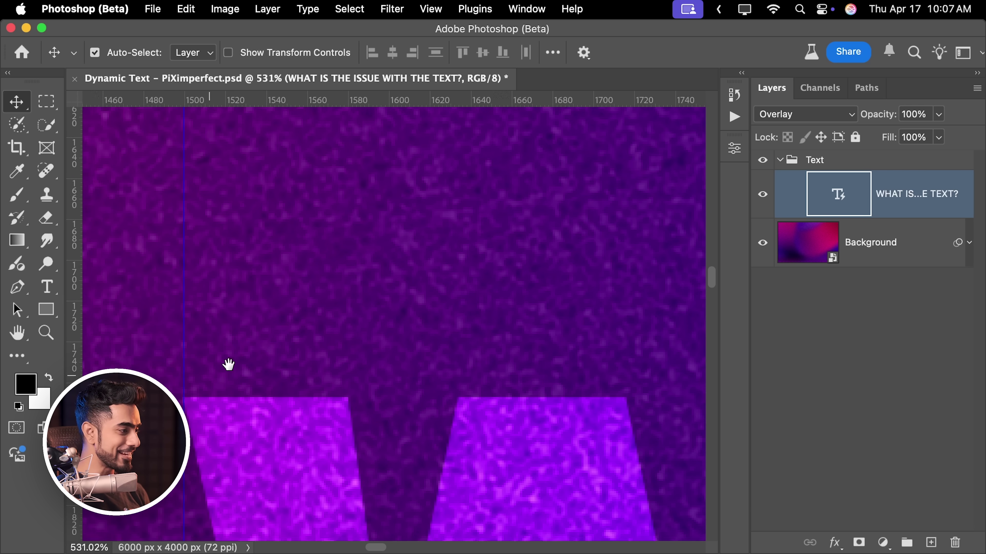
{"action": "scroll", "coordinate": [269, 383], "scroll_direction": "up", "scroll_amount": 3}
{"action": "scroll", "coordinate": [269, 383], "scroll_direction": "down", "scroll_amount": 5}
{"action": "scroll", "coordinate": [123, 286], "scroll_direction": "down", "scroll_amount": 5}
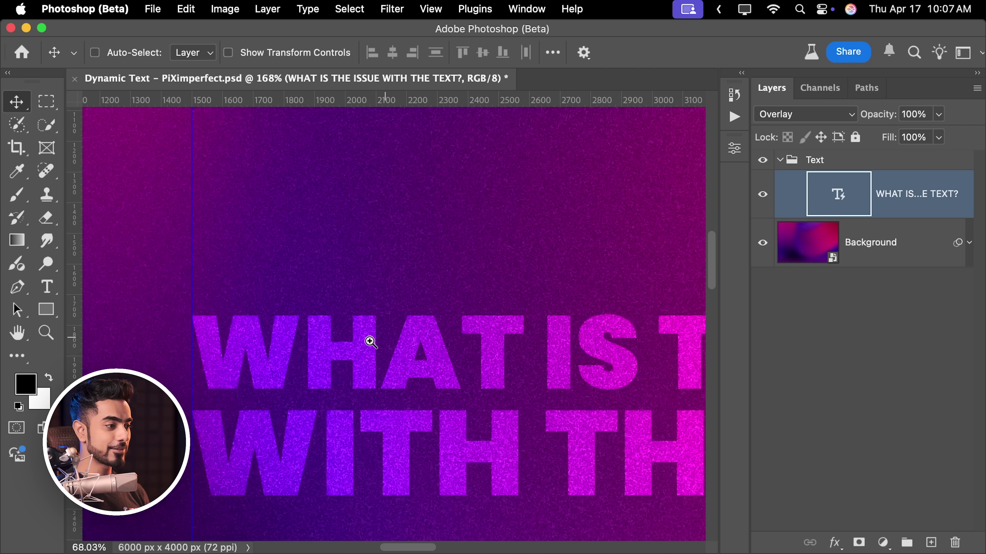
Place a vertical guide at the right edge of the E in ISSUE and check the second line against it.
{"action": "scroll", "coordinate": [410, 294], "scroll_direction": "right", "scroll_amount": 5}
{"action": "scroll", "coordinate": [413, 279], "scroll_direction": "up", "scroll_amount": 5}
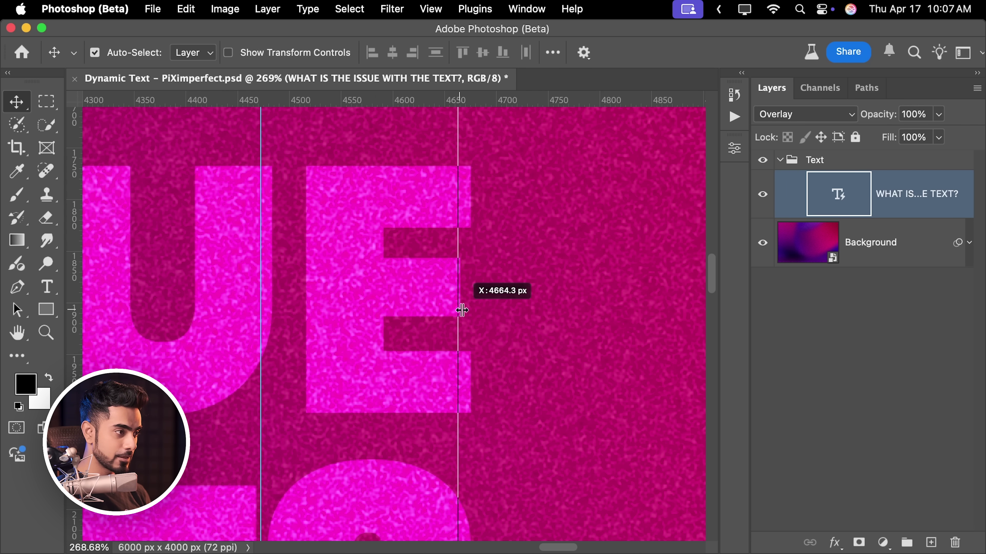
{"action": "left_click_drag", "start_coordinate": [471, 311], "coordinate": [470, 311]}
{"action": "scroll", "coordinate": [475, 342], "scroll_direction": "down", "scroll_amount": 2}
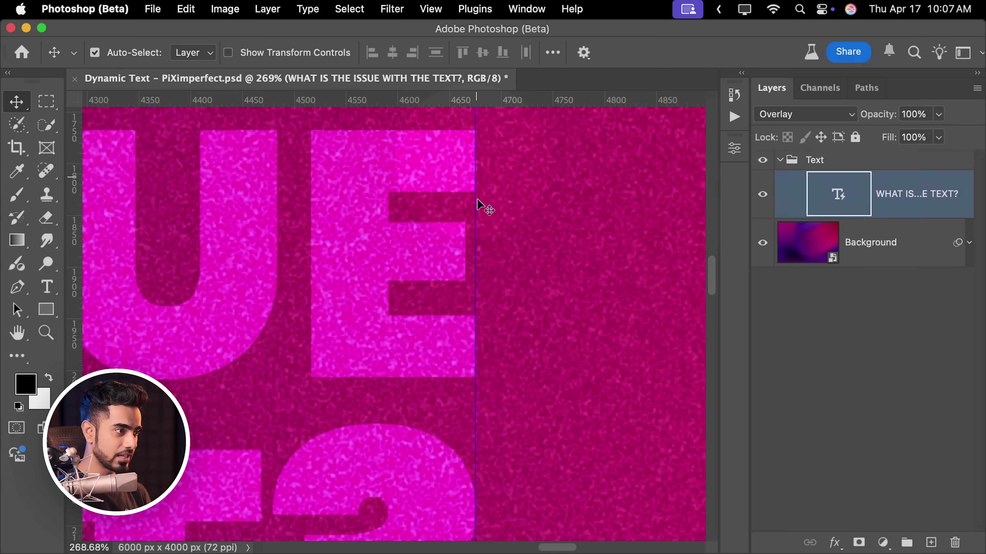
{"action": "scroll", "coordinate": [440, 210], "scroll_direction": "down", "scroll_amount": 6}
{"action": "scroll", "coordinate": [441, 209], "scroll_direction": "down", "scroll_amount": 2}
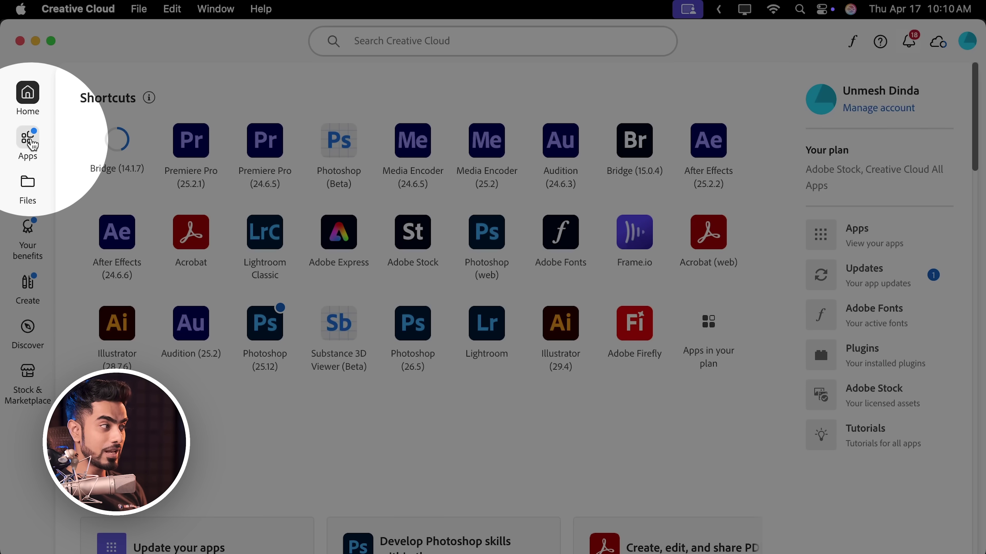
Switch to Creative Cloud and open its apps section.
{"action": "left_click", "coordinate": [28, 138]}
{"action": "left_click", "coordinate": [171, 95]}
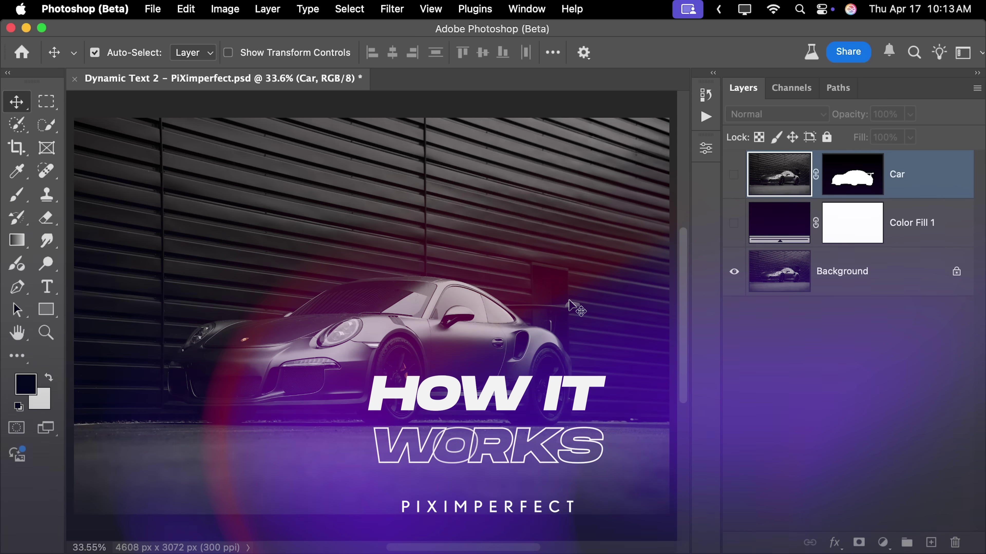
In the car document, make the Color Fill 1 and Car layers visible and select Color Fill 1.
{"action": "left_click", "coordinate": [734, 223]}
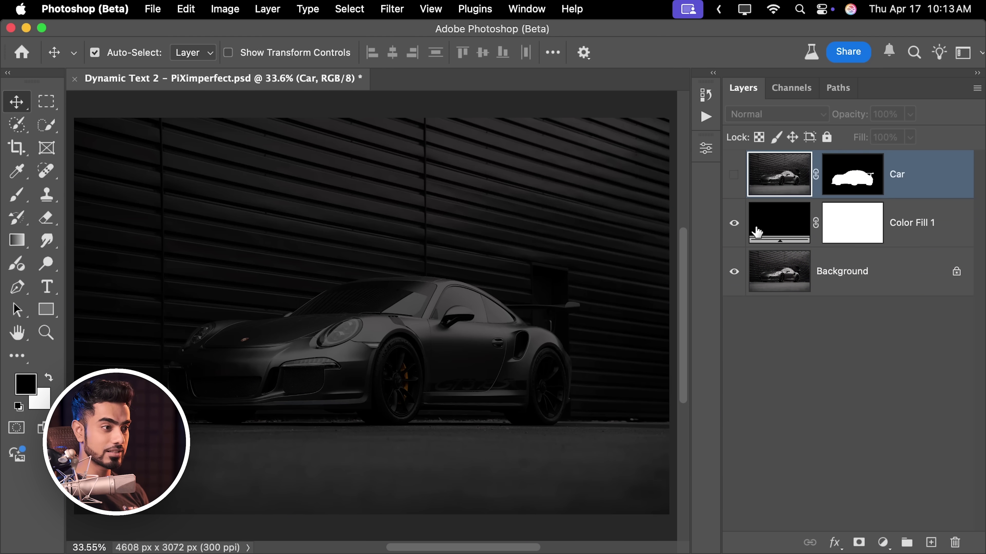
{"action": "left_click", "coordinate": [763, 231]}
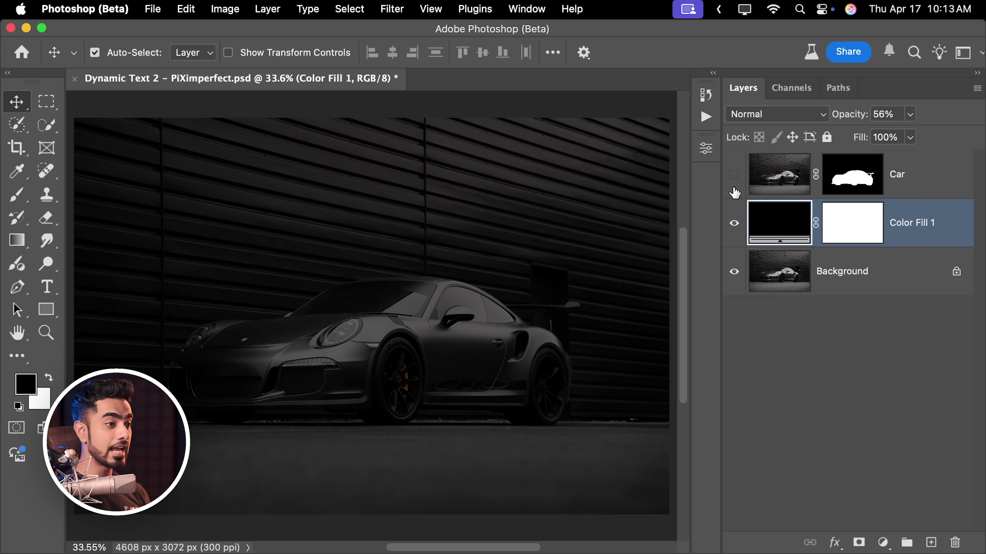
{"action": "left_click", "coordinate": [734, 176]}
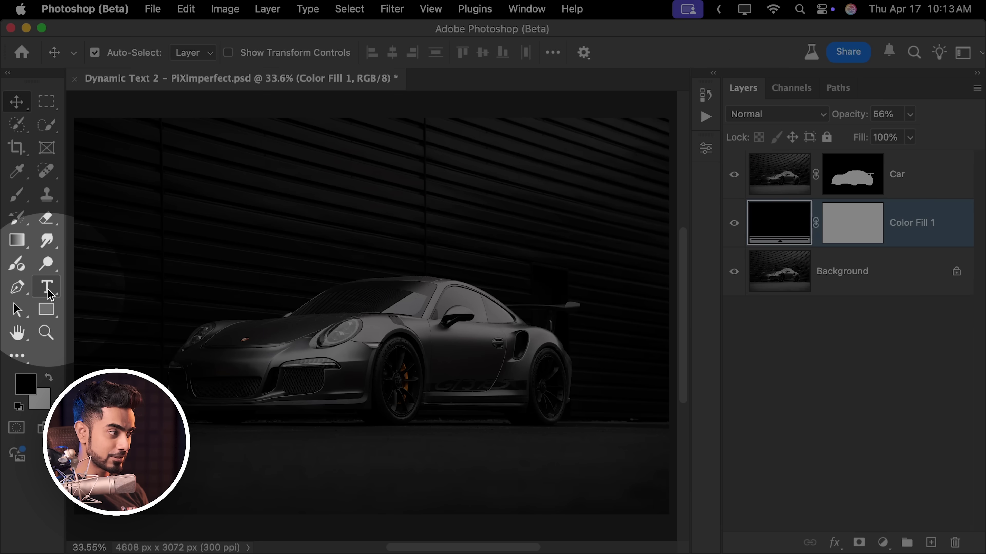
Add the text NEED FOR SPEED UNDERGROUND TERMS AND CONDITIONS APPLY over the wall, between the Car and Color Fill 1 layers.
{"action": "left_click", "coordinate": [51, 291]}
{"action": "left_click", "coordinate": [213, 215]}
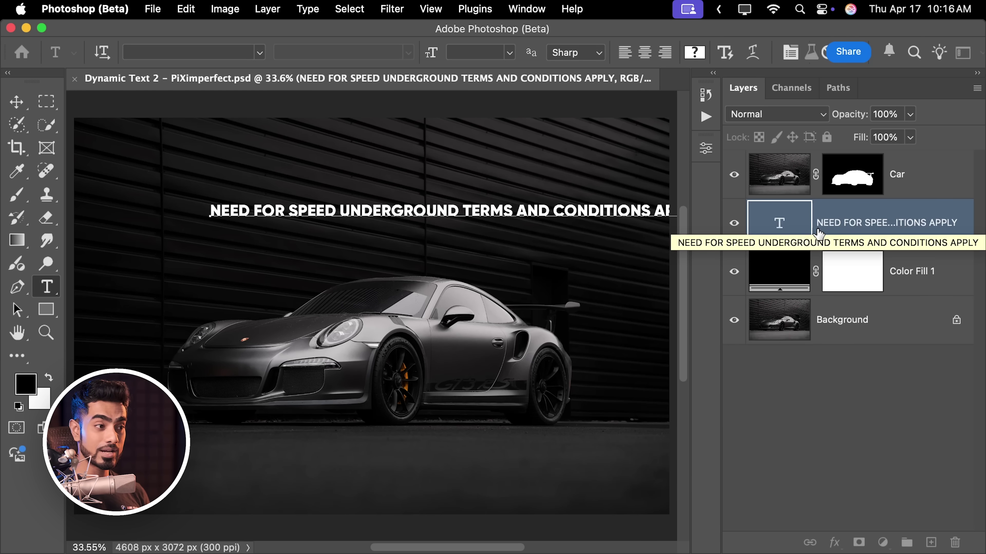
{"action": "right_click", "coordinate": [819, 233]}
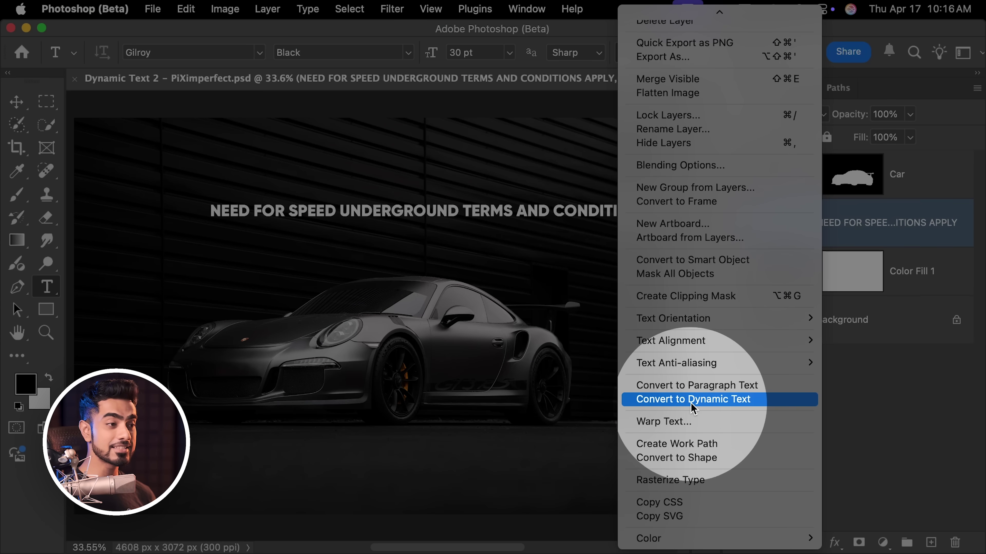
{"action": "left_click", "coordinate": [877, 223]}
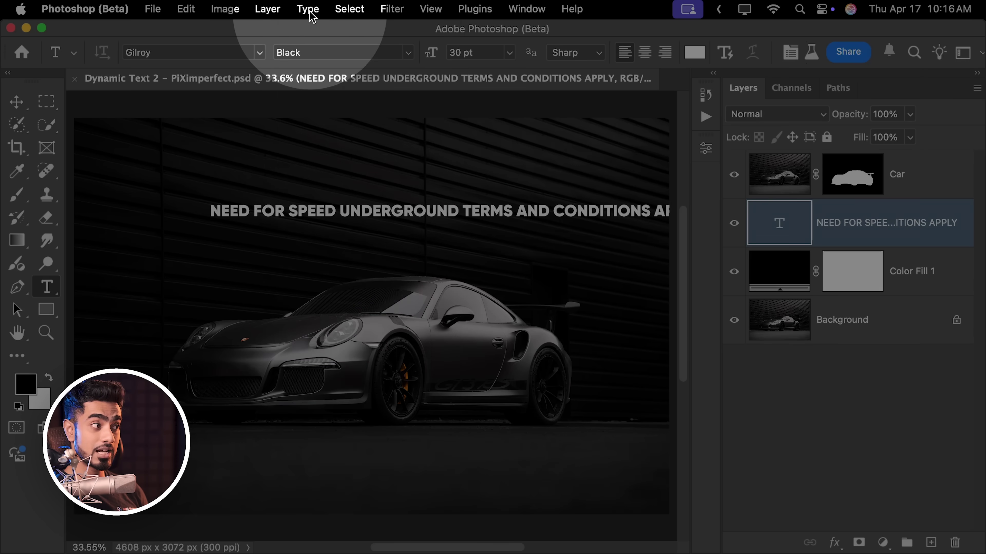
Convert the NEED FOR SPEED UNDERGROUND TERMS AND CONDITIONS APPLY text layer to Dynamic Text.
{"action": "left_click", "coordinate": [310, 12]}
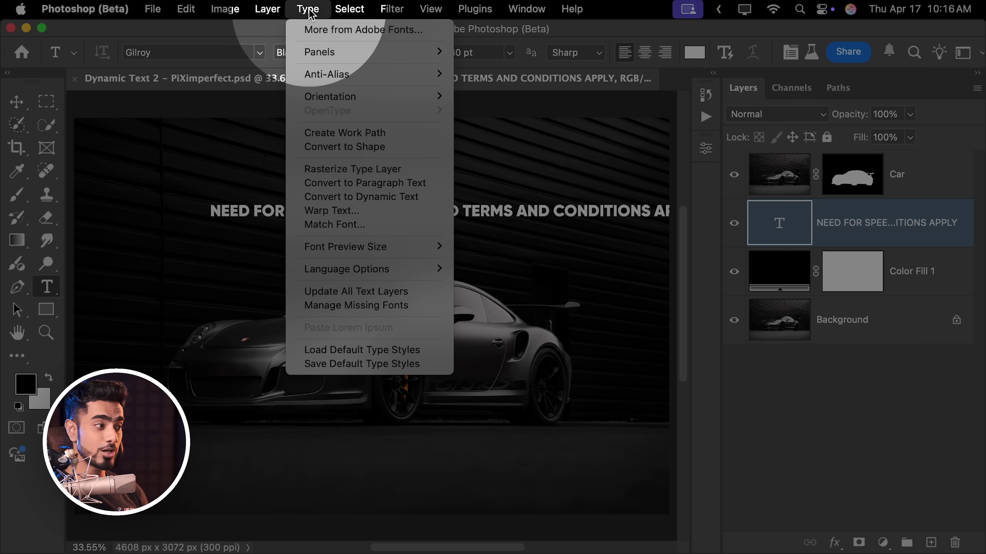
{"action": "left_click", "coordinate": [508, 33]}
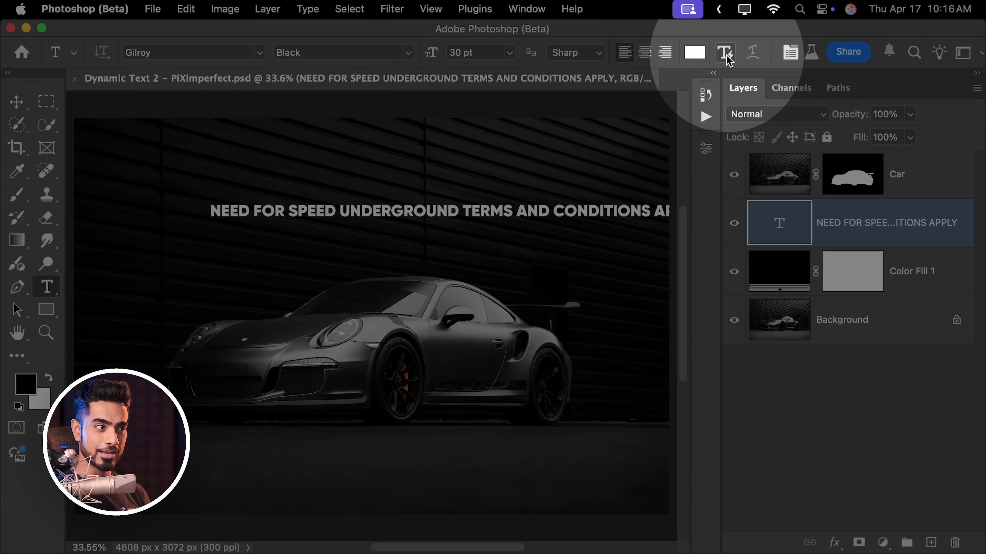
{"action": "left_click", "coordinate": [725, 53]}
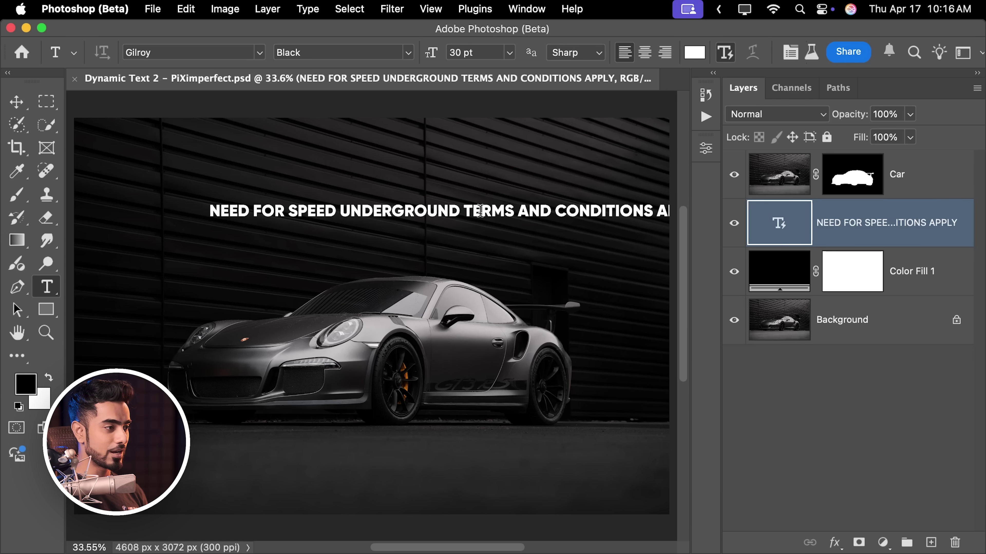
Scale down and reposition the dynamic text, and stretch its box over the wall so the words wrap into three lines.
{"action": "left_click", "coordinate": [480, 211]}
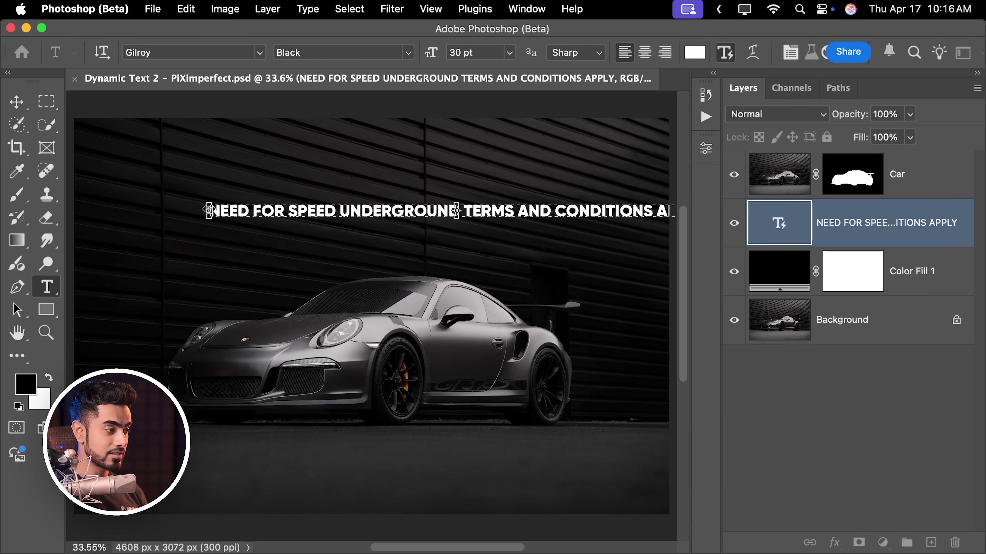
{"action": "left_click_drag", "start_coordinate": [207, 210], "coordinate": [447, 208]}
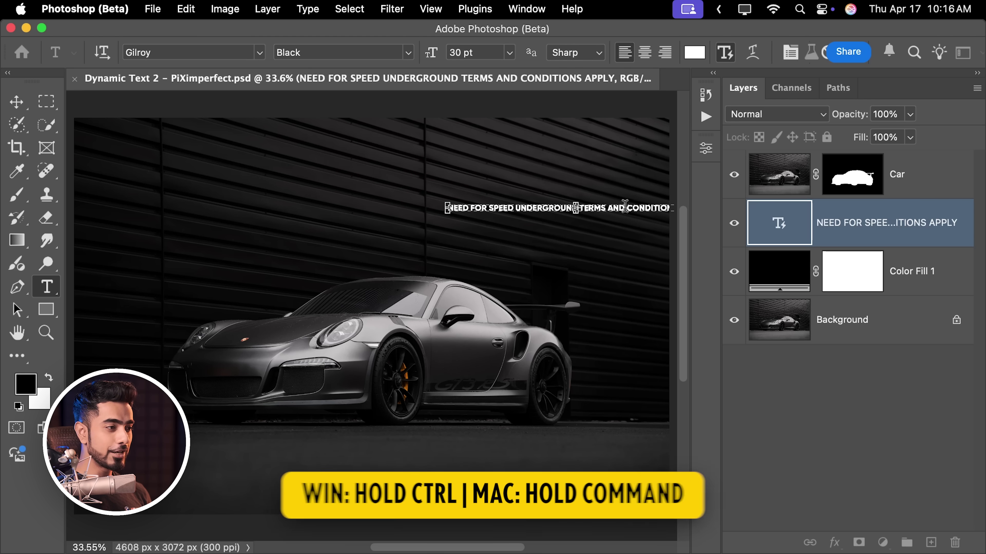
{"action": "left_click_drag", "start_coordinate": [630, 211], "coordinate": [445, 202]}
{"action": "left_click_drag", "start_coordinate": [518, 206], "coordinate": [647, 334]}
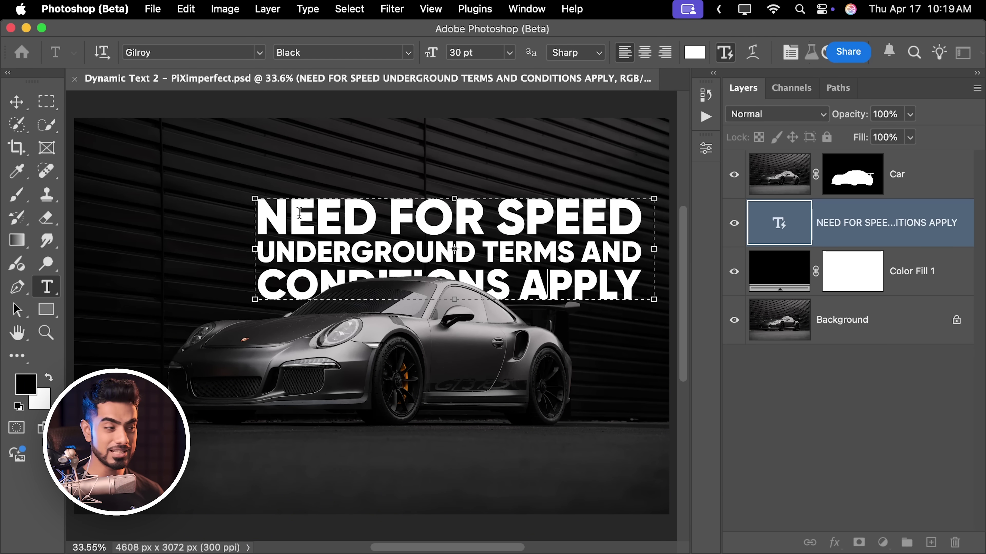
Resize the text box until UNDERGROUND and TERMS AND CONDITIONS APPLY each sit on their own line.
{"action": "left_click_drag", "start_coordinate": [651, 306], "coordinate": [618, 392]}
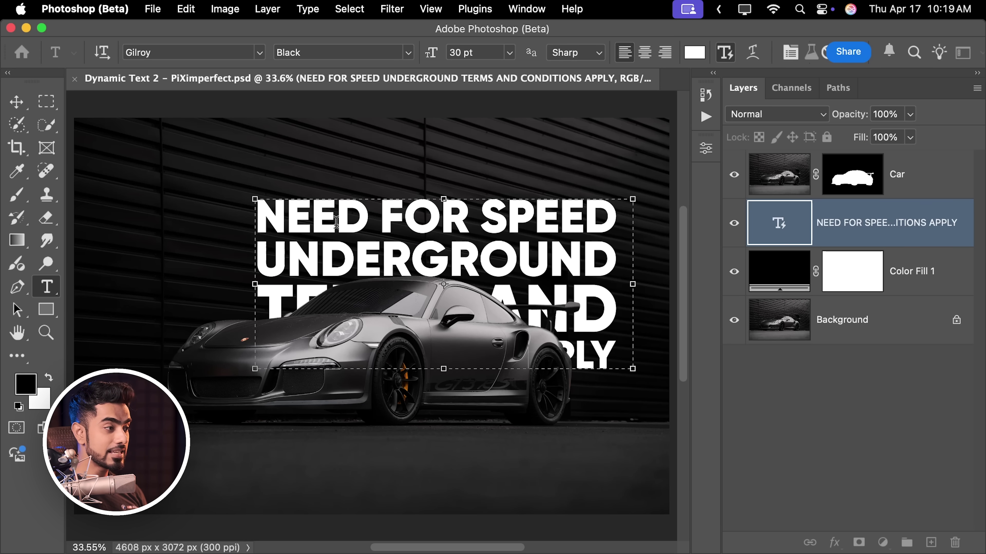
{"action": "left_click_drag", "start_coordinate": [631, 371], "coordinate": [603, 287]}
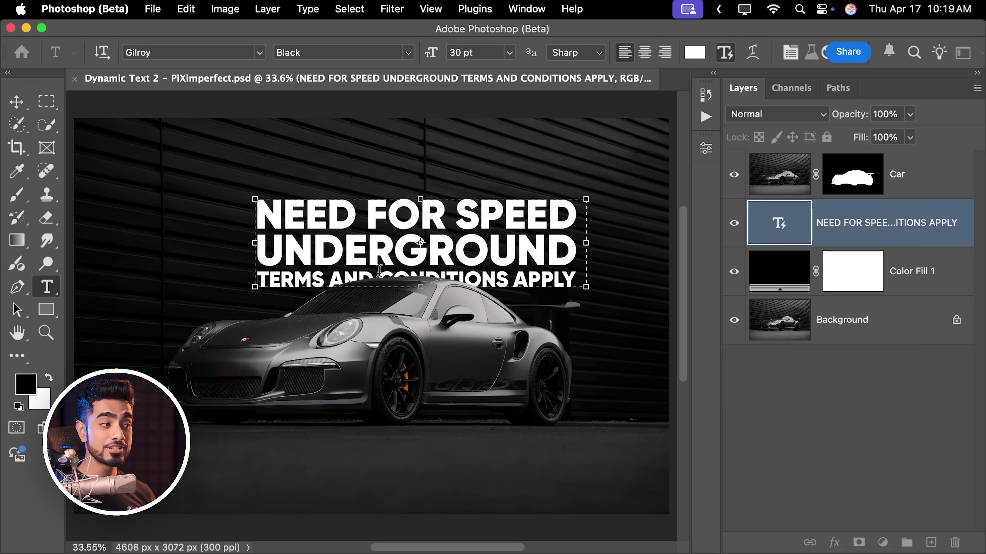
{"action": "left_click_drag", "start_coordinate": [588, 288], "coordinate": [602, 290]}
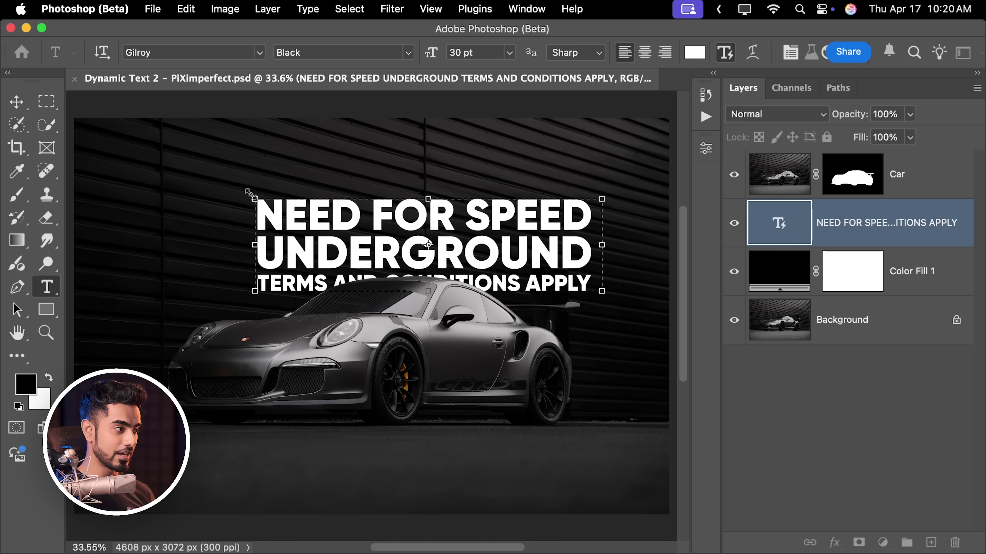
Reshape the text box to a wide two-line layout, and insert a line break between SPEED and UNDERGROUND.
{"action": "left_click_drag", "start_coordinate": [252, 196], "coordinate": [189, 155]}
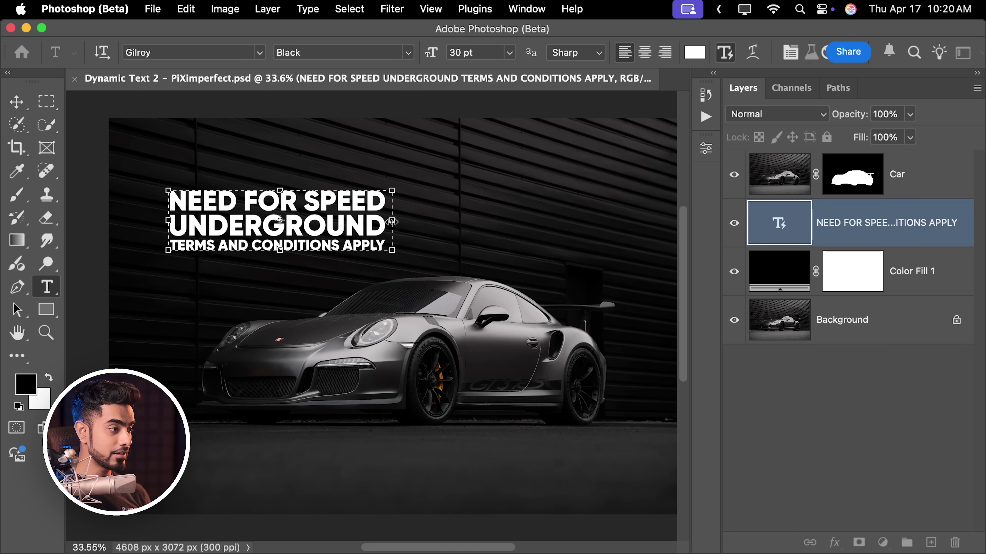
{"action": "left_click_drag", "start_coordinate": [392, 221], "coordinate": [568, 211]}
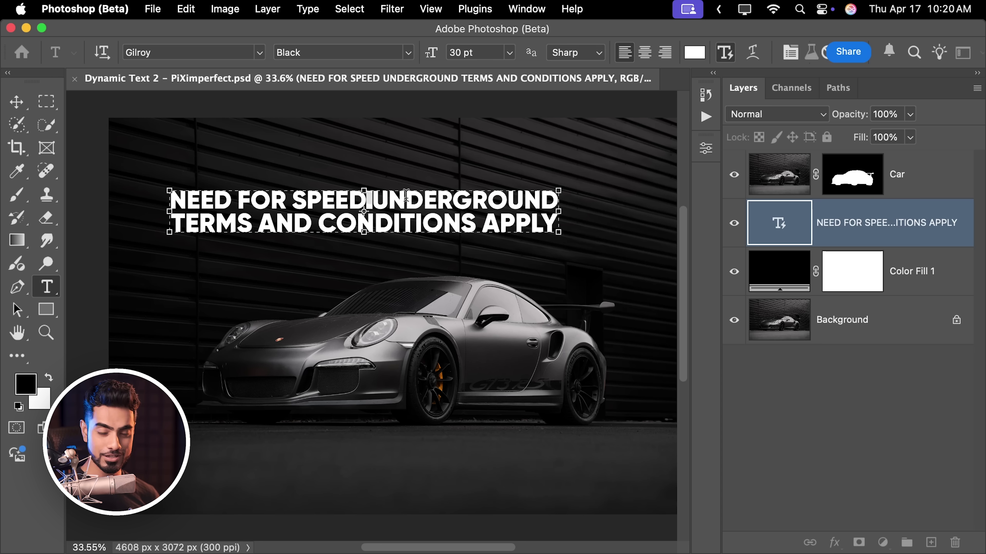
{"action": "key", "text": "Return"}
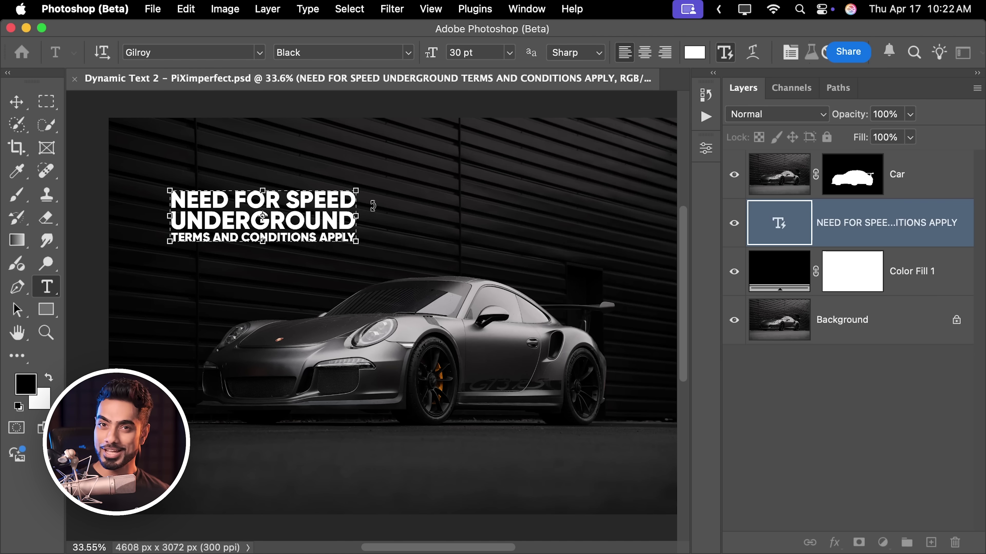
Scale the three-line text block to a 28.3 pt font size and position it just above the car's roof.
{"action": "left_click_drag", "start_coordinate": [359, 243], "coordinate": [573, 301]}
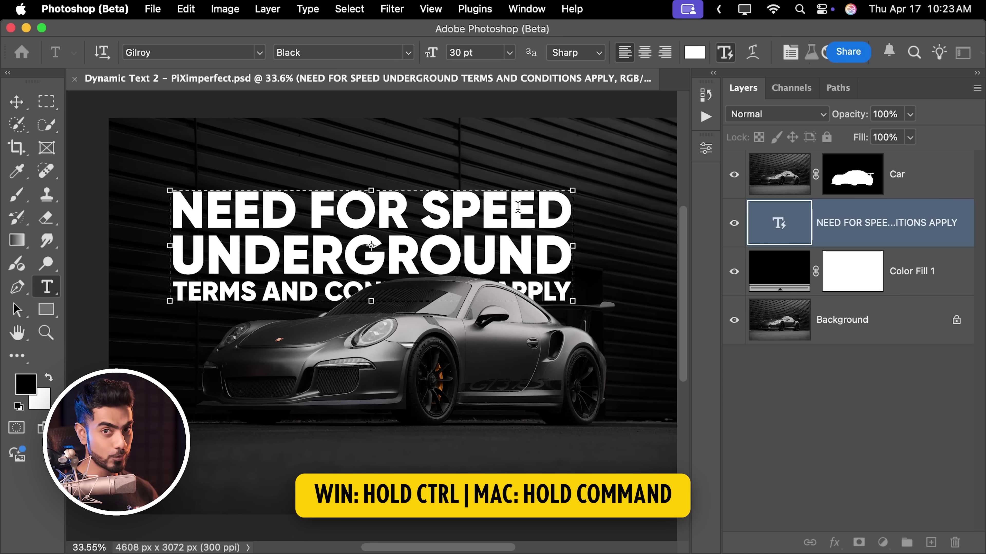
{"action": "mouse_move", "coordinate": [567, 191]}
{"action": "left_mouse_down"}
{"action": "mouse_move", "coordinate": [451, 187]}
{"action": "mouse_move", "coordinate": [467, 217]}
{"action": "mouse_move", "coordinate": [479, 193]}
{"action": "mouse_move", "coordinate": [454, 194]}
{"action": "mouse_move", "coordinate": [563, 184]}
{"action": "mouse_move", "coordinate": [603, 193]}
{"action": "mouse_move", "coordinate": [549, 197]}
{"action": "left_mouse_up"}
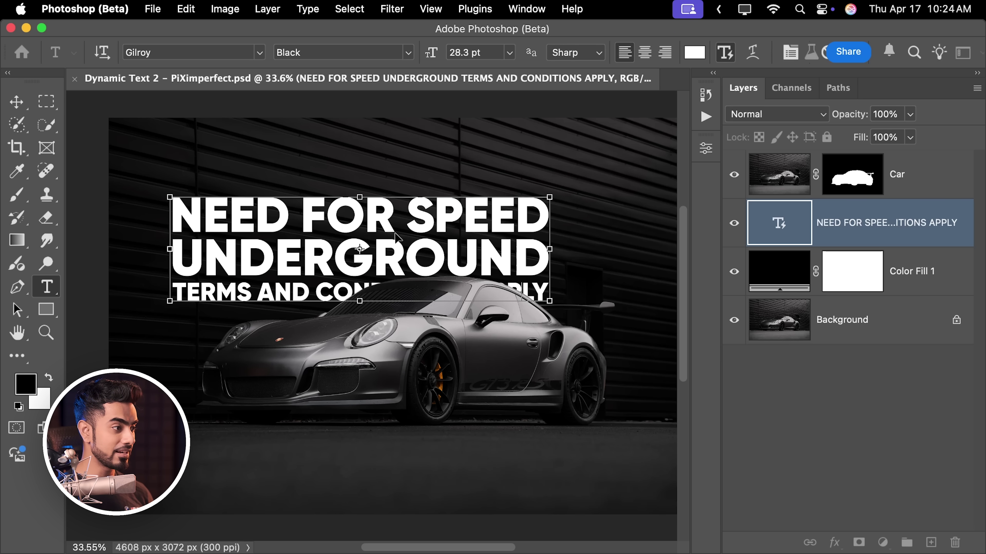
{"action": "left_click_drag", "start_coordinate": [395, 236], "coordinate": [444, 214]}
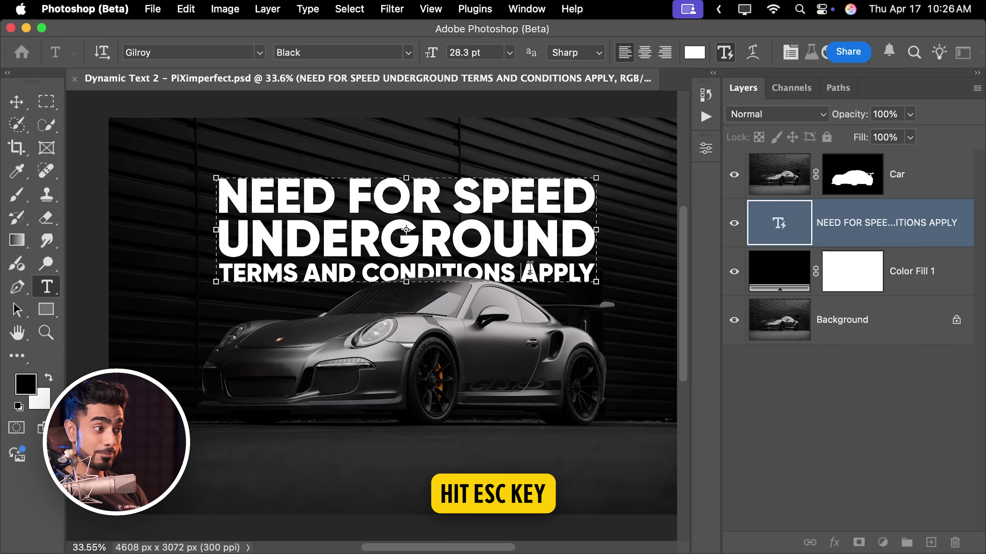
{"action": "key", "text": "Escape"}
Free Transform the text block to 87.49% and shift it sideways so it is centred above the car.
{"action": "key", "text": "super+t"}
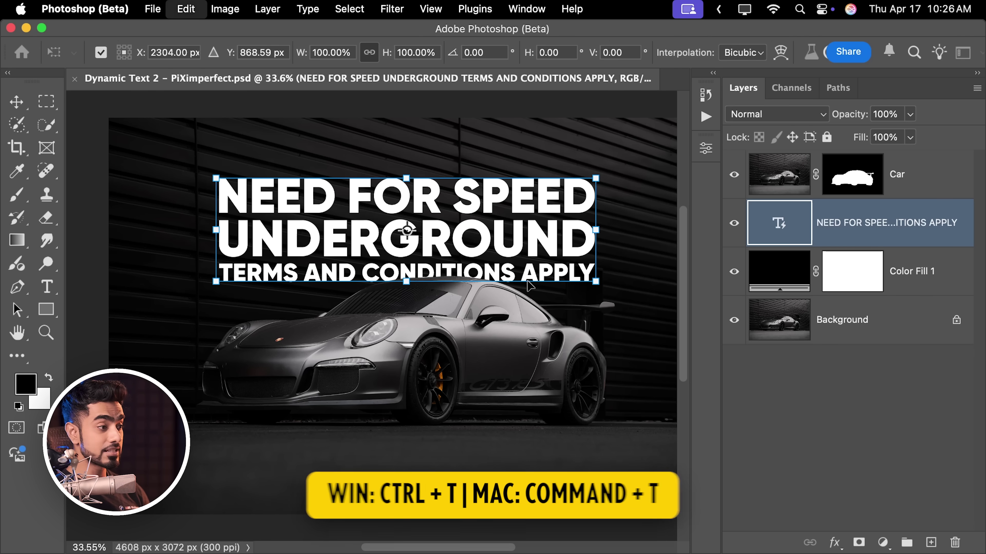
{"action": "left_click_drag", "start_coordinate": [600, 163], "coordinate": [542, 171]}
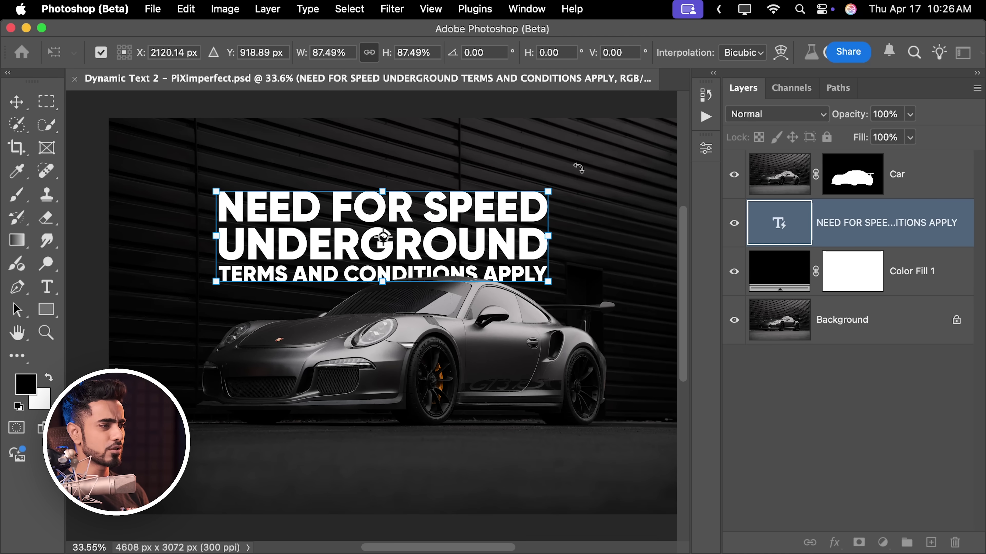
{"action": "left_click_drag", "start_coordinate": [444, 231], "coordinate": [470, 229]}
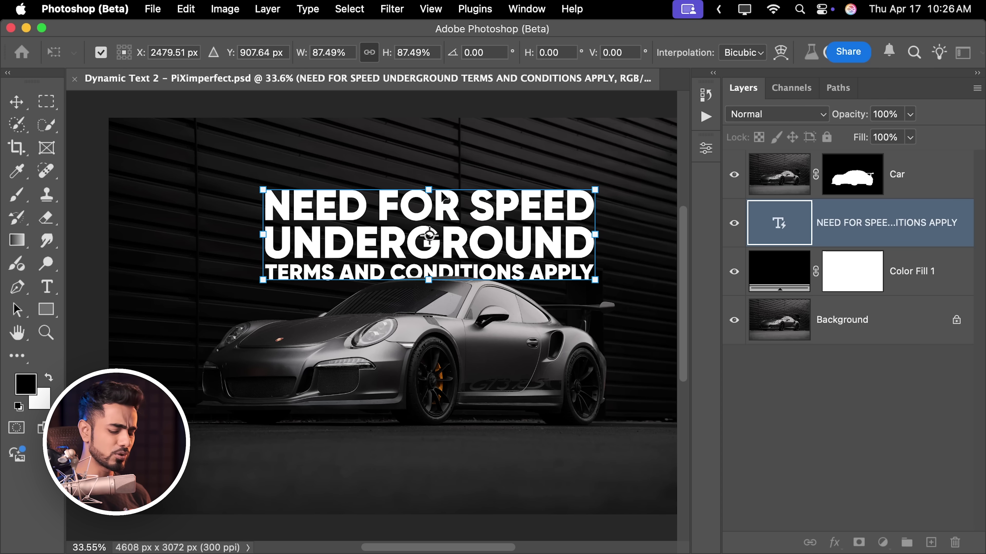
{"action": "key", "text": "Return"}
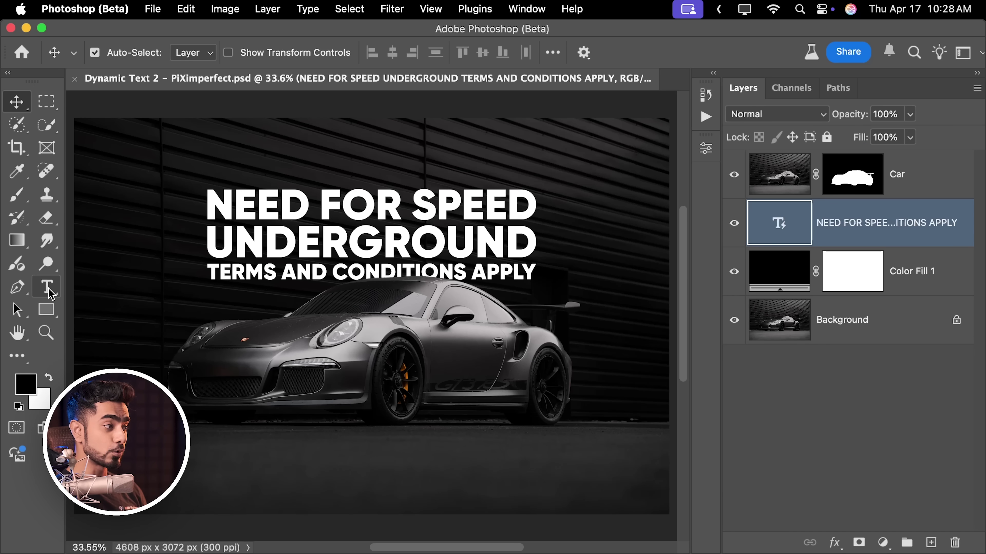
Widen the letter spacing of the NEED FOR SPEED line to a tracking of 340.
{"action": "left_click", "coordinate": [56, 292]}
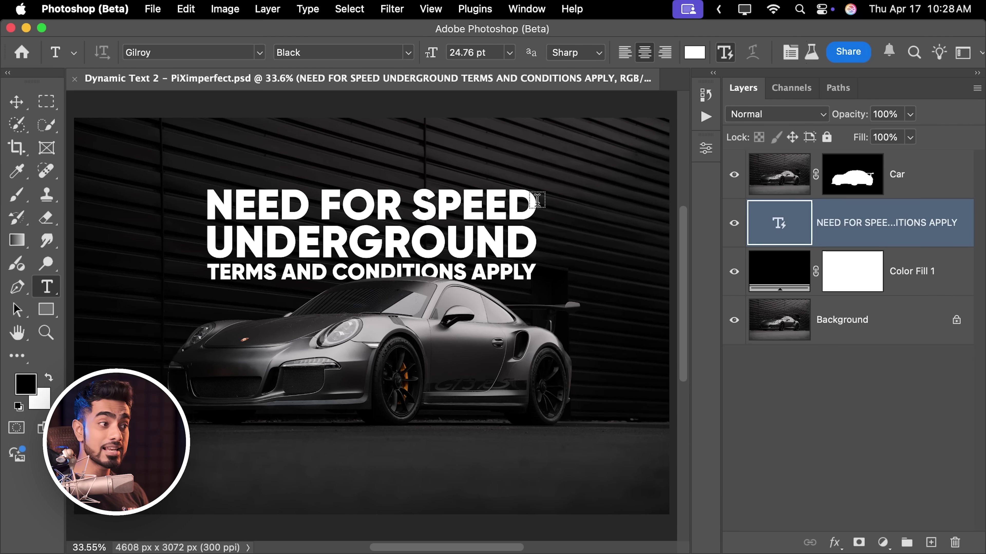
{"action": "left_click_drag", "start_coordinate": [533, 201], "coordinate": [197, 193]}
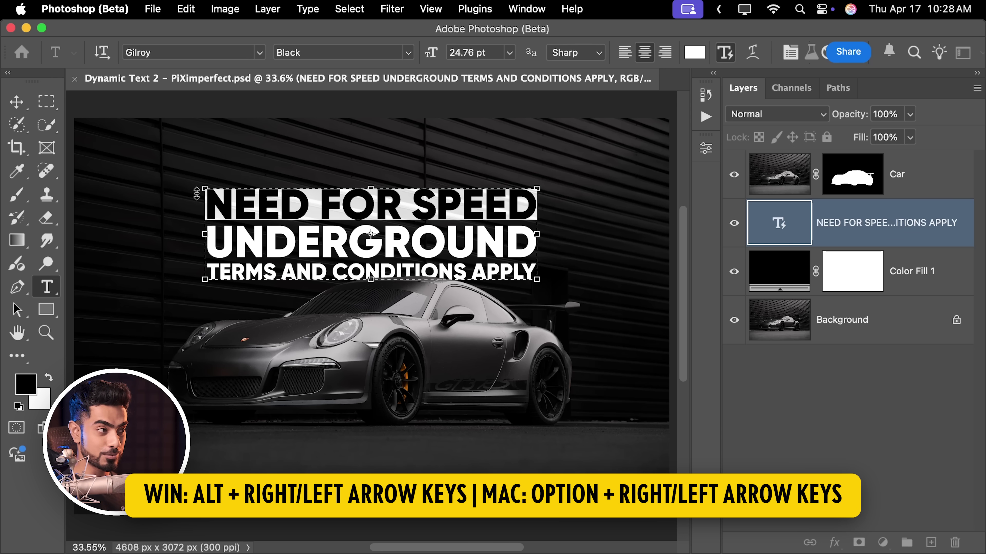
{"action": "key", "text": "alt+Right"}
{"action": "key", "text": "alt+Right"}
{"action": "key", "text": "alt+Right"}
{"action": "key", "text": "alt+Right"}
{"action": "key", "text": "alt+Right"}
{"action": "key", "text": "alt+Right"}
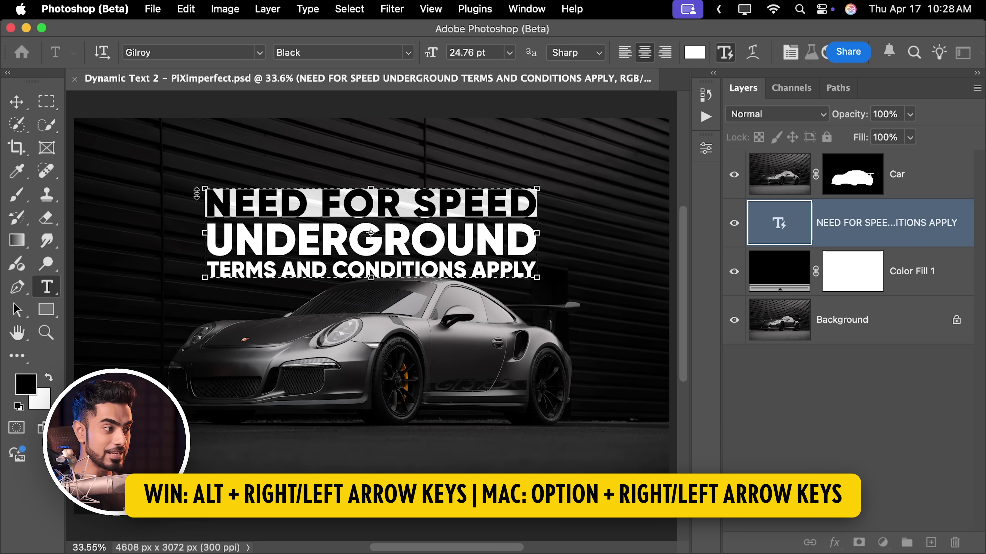
{"action": "key", "text": "alt+Right"}
{"action": "key", "text": "alt+Right"}
{"action": "key", "text": "alt+Right"}
{"action": "key", "text": "alt+Right"}
{"action": "key", "text": "alt+Right"}
{"action": "key", "text": "alt+Right"}
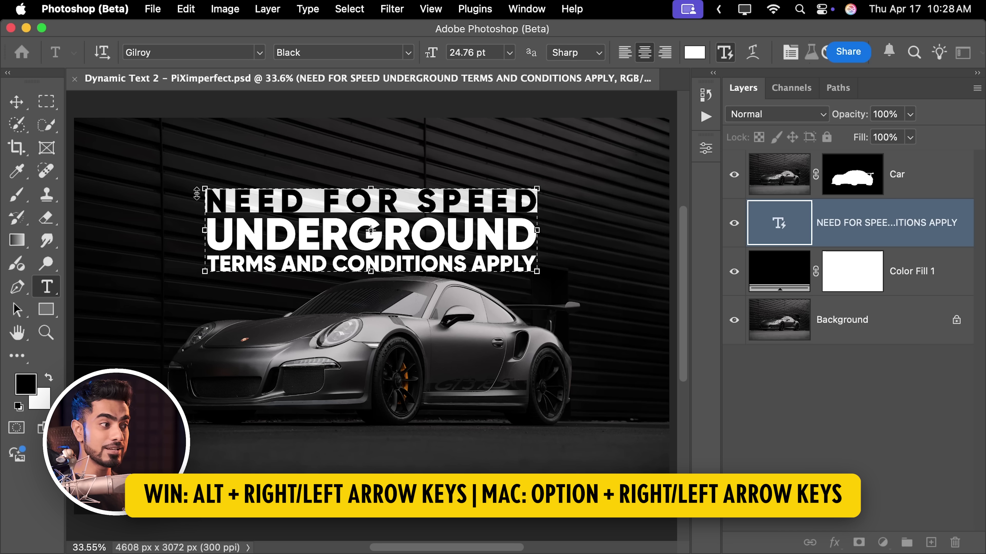
{"action": "key", "text": "alt+Right"}
{"action": "key", "text": "alt+Right"}
{"action": "key", "text": "alt+Right"}
{"action": "key", "text": "alt+Right"}
{"action": "key", "text": "alt+Right"}
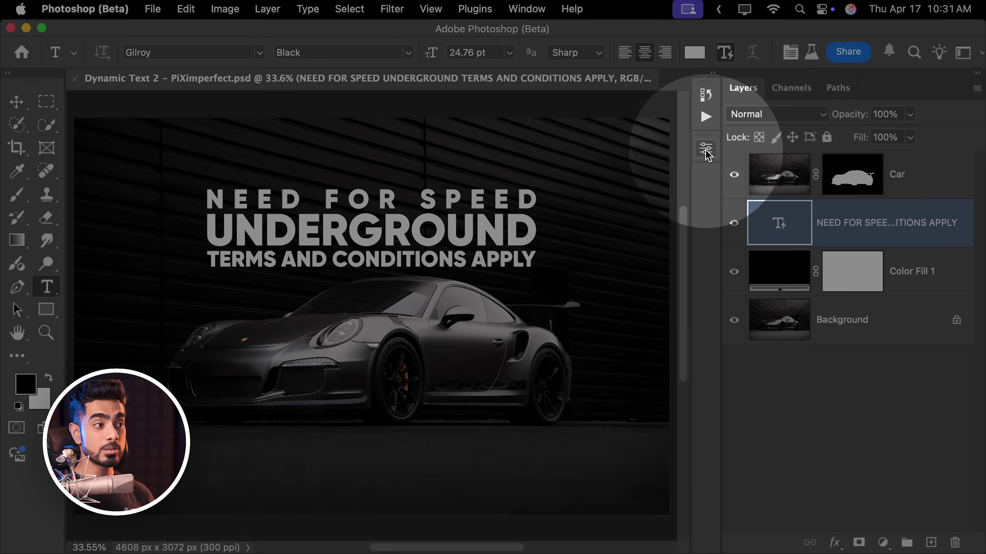
Show the text layer's Properties with its Character settings.
{"action": "left_click", "coordinate": [705, 152]}
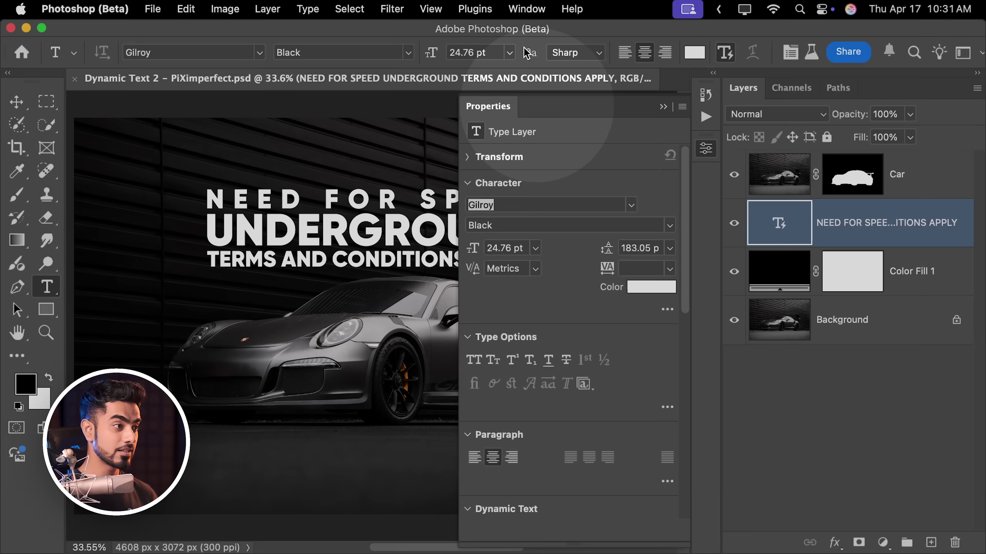
{"action": "left_click", "coordinate": [526, 8]}
{"action": "scroll", "coordinate": [535, 466], "scroll_direction": "down", "scroll_amount": 2}
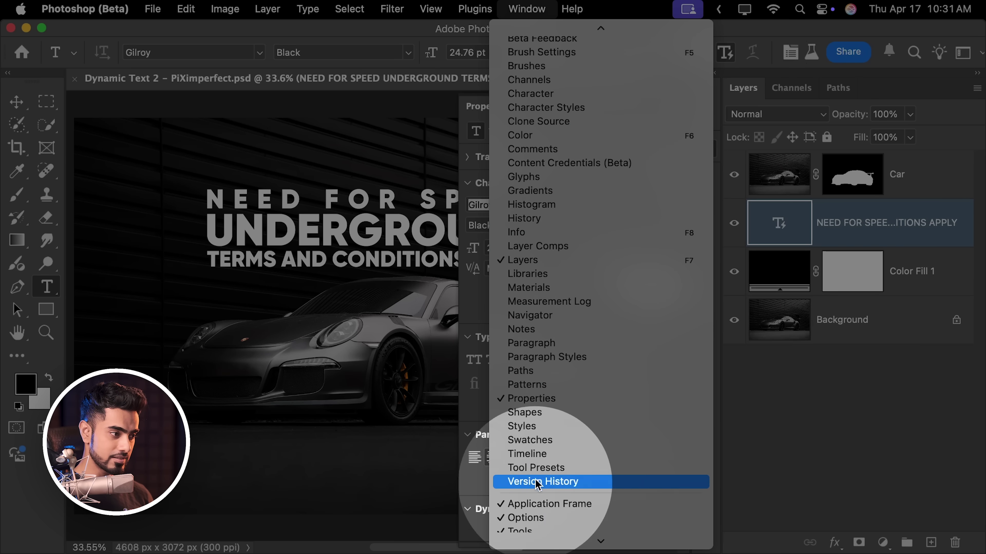
{"action": "left_click", "coordinate": [473, 408]}
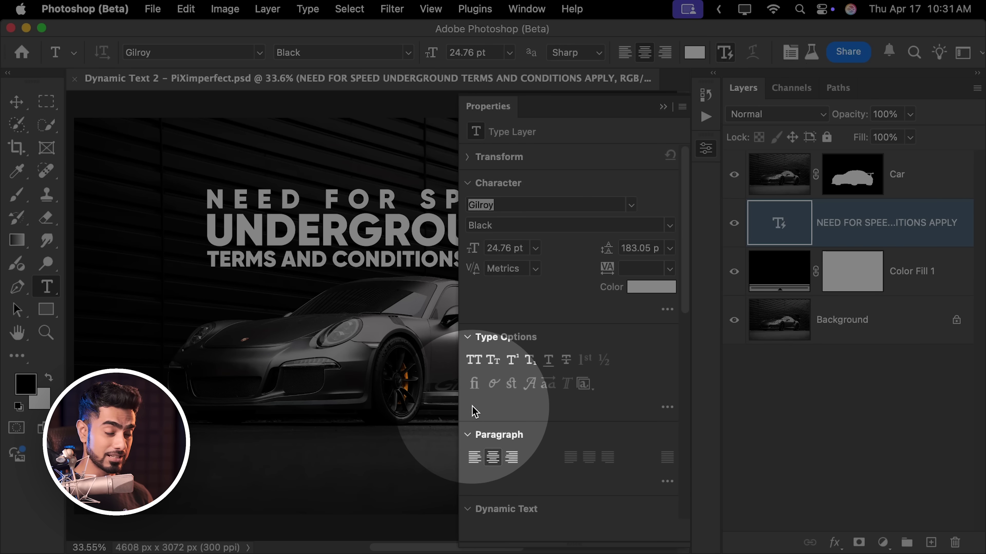
{"action": "left_click", "coordinate": [581, 310]}
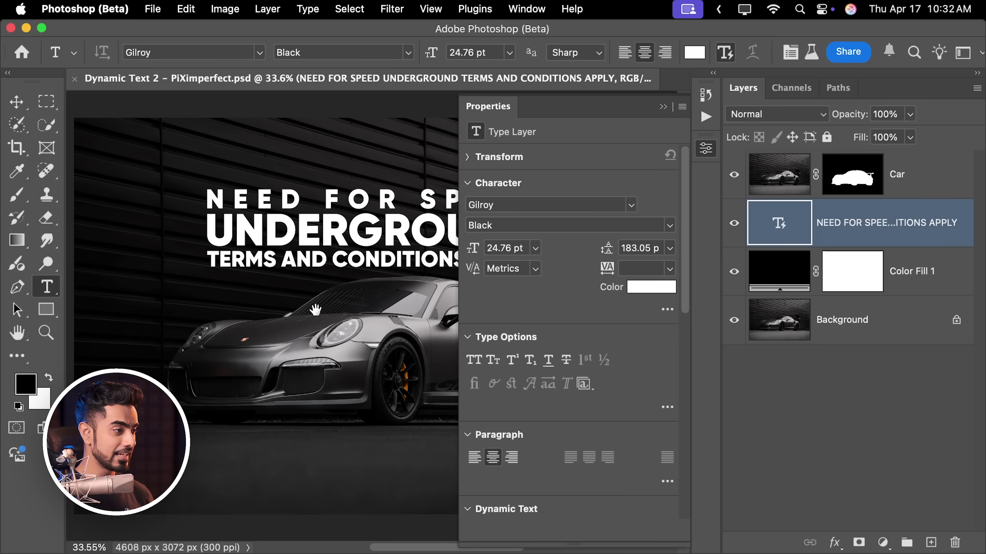
Try a tracking of 5 on the NEED FOR SPEED line, and set it to 300.
{"action": "left_click_drag", "start_coordinate": [315, 308], "coordinate": [231, 320]}
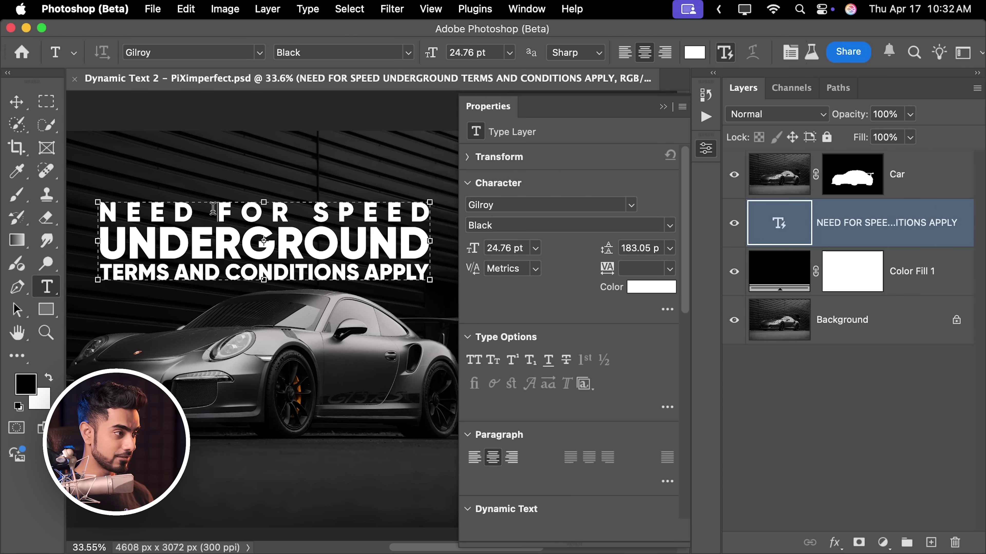
{"action": "triple_click", "coordinate": [222, 211]}
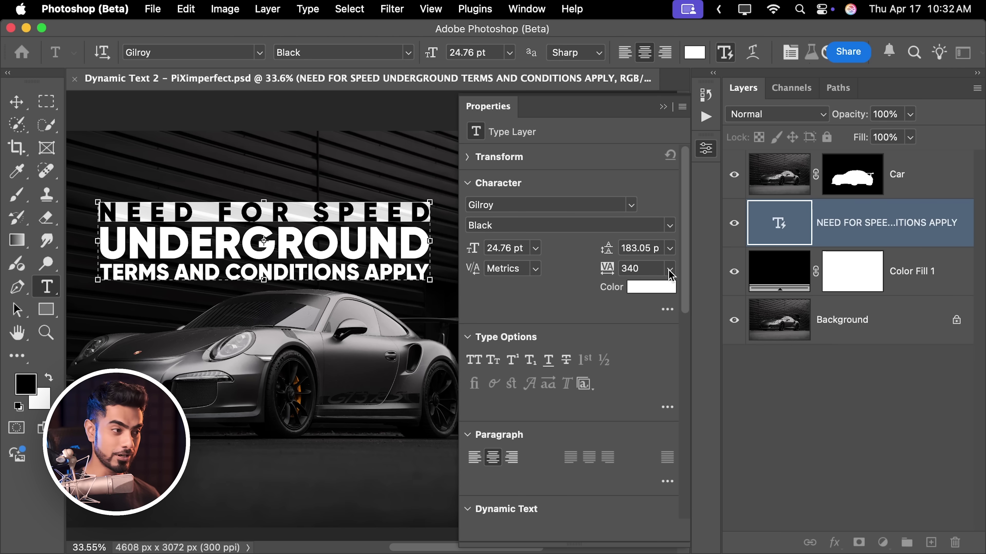
{"action": "left_click", "coordinate": [670, 269]}
{"action": "left_click", "coordinate": [638, 412]}
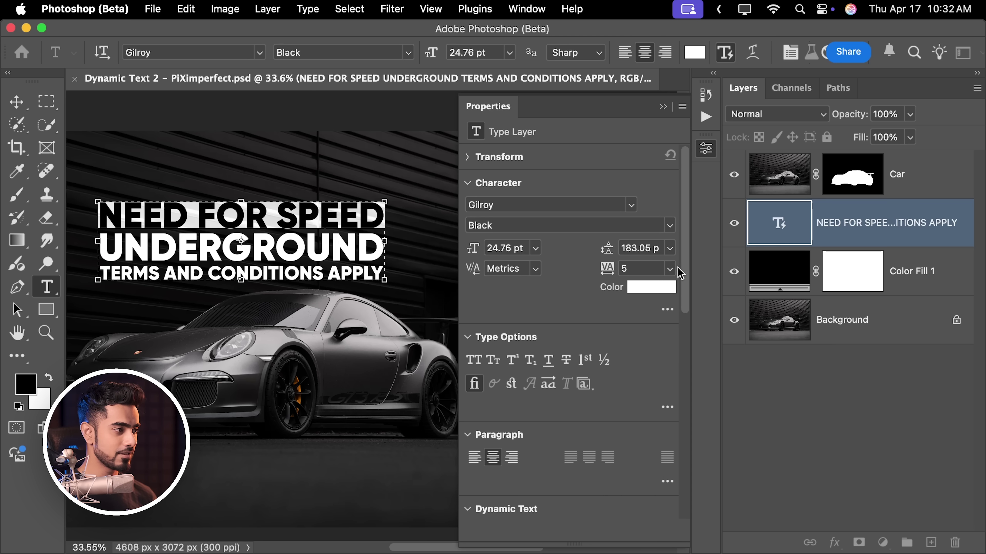
{"action": "left_click", "coordinate": [675, 268]}
{"action": "left_click", "coordinate": [642, 493]}
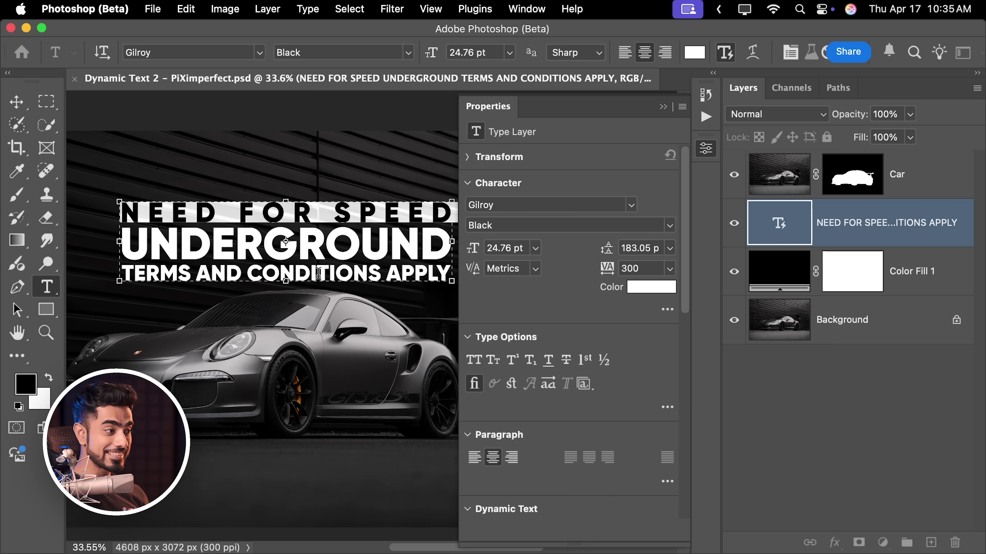
Widen the letter spacing of the TERMS AND CONDITIONS APPLY line to a tracking of 460.
{"action": "triple_click", "coordinate": [317, 275]}
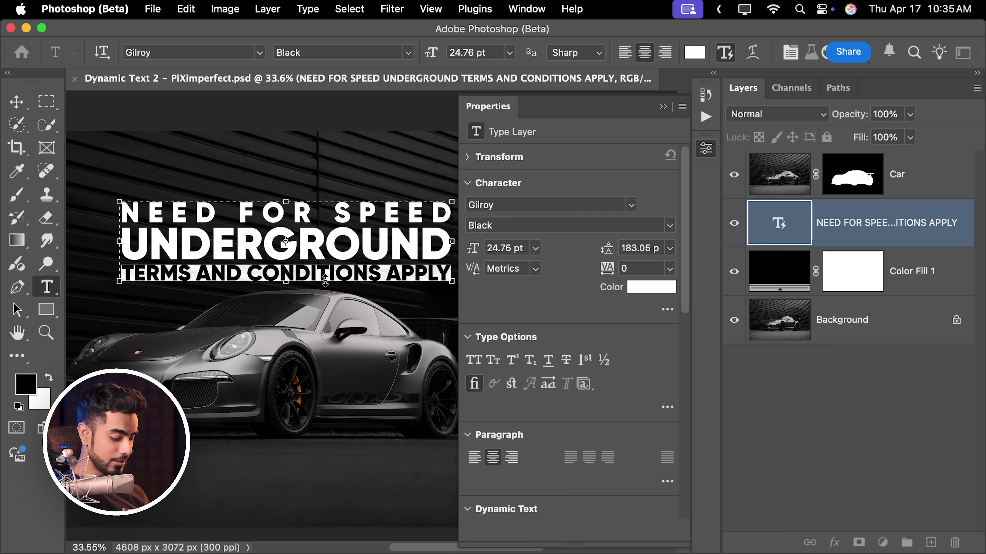
{"action": "key", "text": "alt+Right"}
{"action": "key", "text": "alt+Right"}
{"action": "key", "text": "alt+Right"}
{"action": "key", "text": "alt+Right"}
{"action": "key", "text": "alt+Right"}
{"action": "key", "text": "alt+Right"}
{"action": "key", "text": "alt+Right"}
{"action": "key", "text": "alt+Right"}
{"action": "key", "text": "alt+Right"}
{"action": "key", "text": "alt+Right"}
{"action": "key", "text": "alt+Right"}
{"action": "key", "text": "alt+Right"}
{"action": "key", "text": "alt+Right"}
{"action": "key", "text": "alt+Right"}
{"action": "key", "text": "alt+Right"}
{"action": "key", "text": "alt+Right"}
{"action": "key", "text": "alt+Right"}
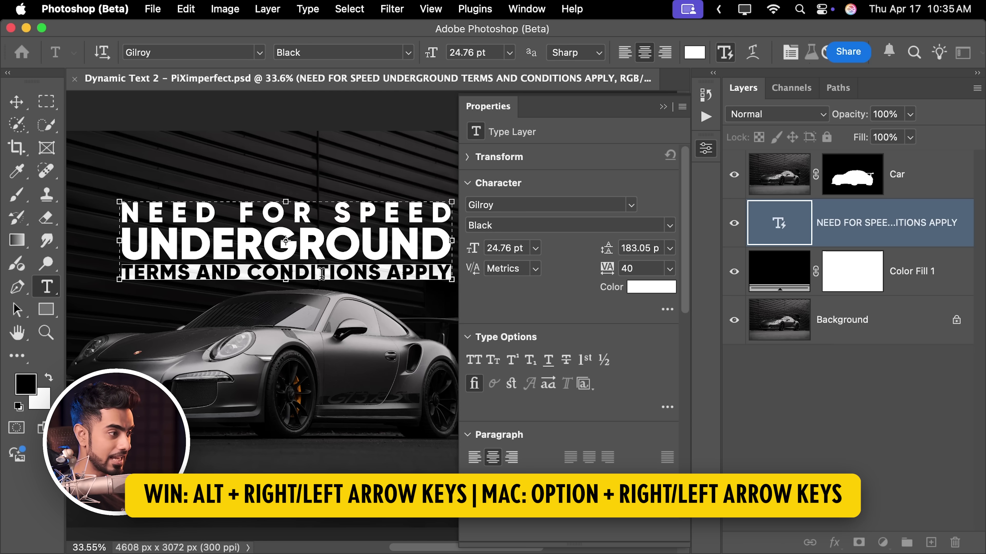
{"action": "key", "text": "alt+Right"}
{"action": "key", "text": "alt+Right"}
{"action": "key", "text": "alt+Right"}
{"action": "key", "text": "alt+Right"}
{"action": "key", "text": "alt+Right"}
{"action": "key", "text": "alt+Right"}
{"action": "key", "text": "alt+Right"}
{"action": "key", "text": "alt+Right"}
{"action": "key", "text": "alt+Right"}
{"action": "key", "text": "alt+Right"}
{"action": "key", "text": "alt+Right"}
{"action": "key", "text": "alt+Right"}
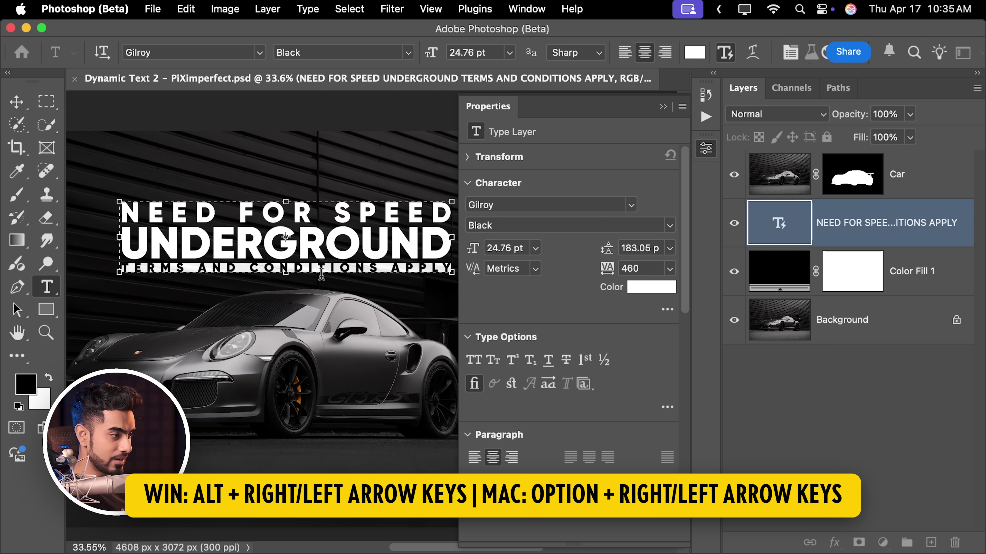
Set the TERMS AND CONDITIONS APPLY line's tracking to 600 and its font style to Regular.
{"action": "key", "text": "alt+Right"}
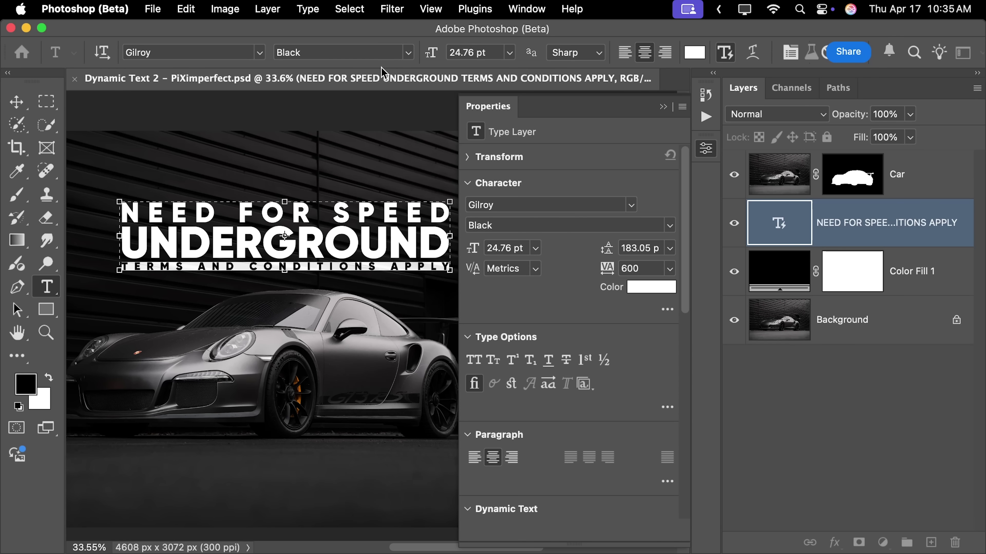
{"action": "left_click", "coordinate": [411, 57]}
{"action": "left_click", "coordinate": [355, 44]}
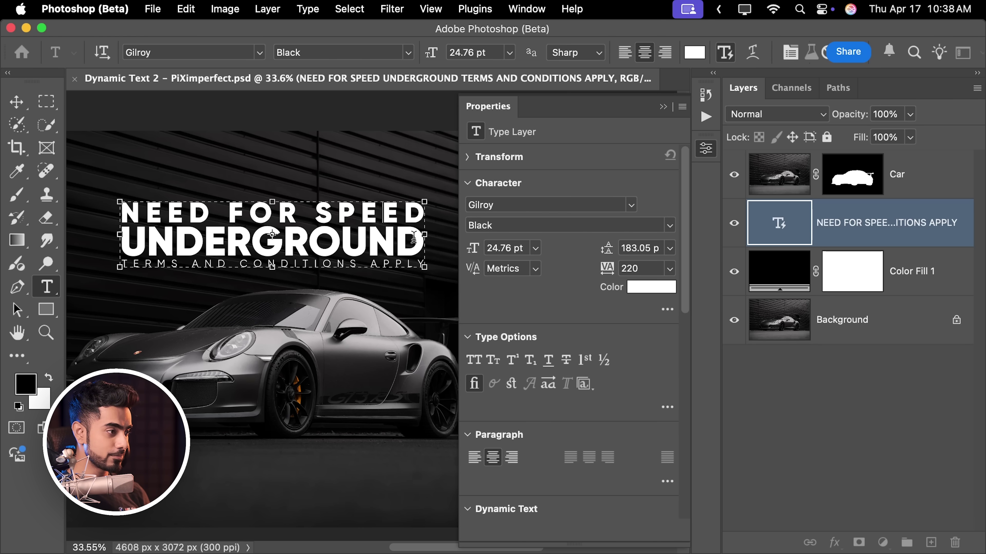
Apply faux italic to the NEED FOR SPEED and UNDERGROUND lines of the title.
{"action": "left_click_drag", "start_coordinate": [425, 237], "coordinate": [93, 229]}
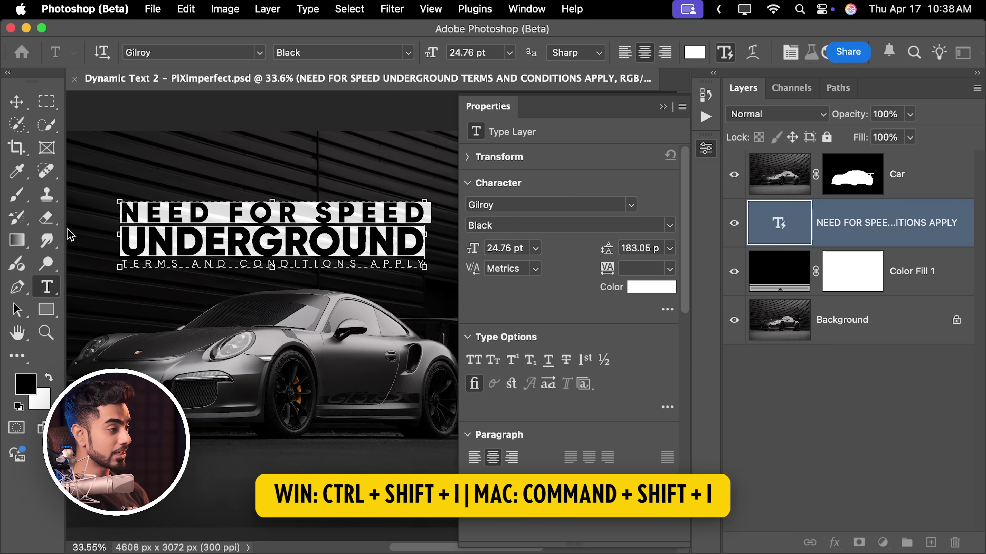
{"action": "key", "text": "super+shift+i"}
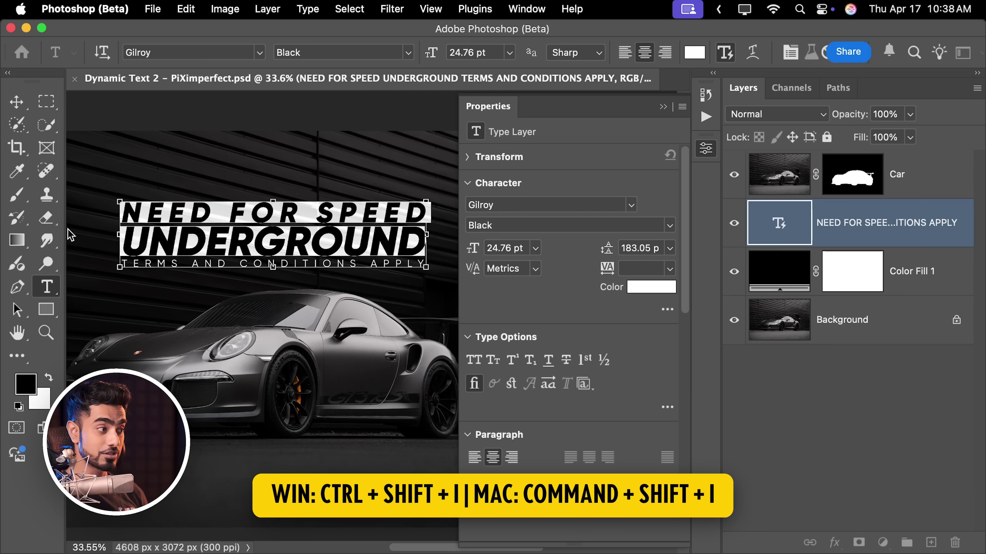
{"action": "left_click", "coordinate": [359, 259]}
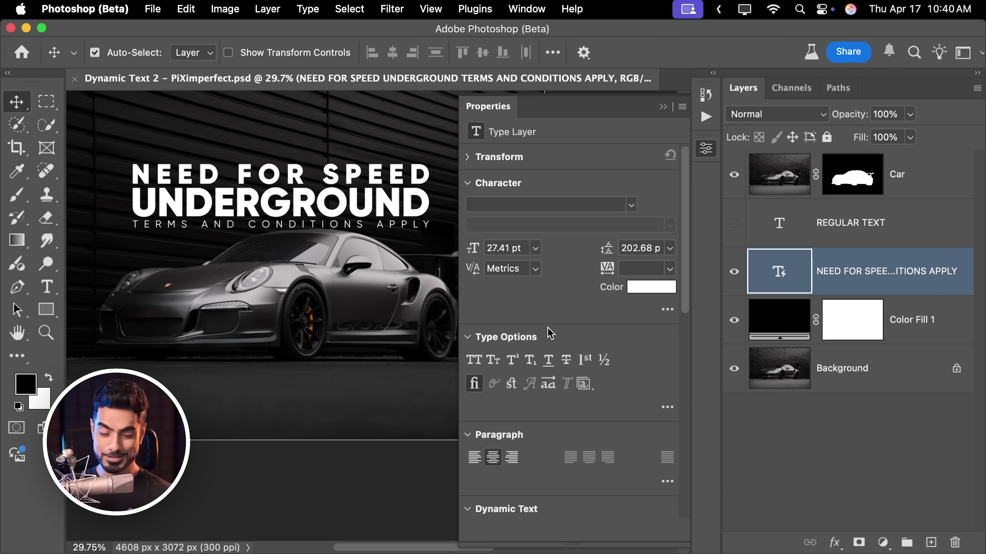
Make the hidden REGULAR TEXT layer visible and select it for editing with the Type tool.
{"action": "left_click", "coordinate": [733, 223]}
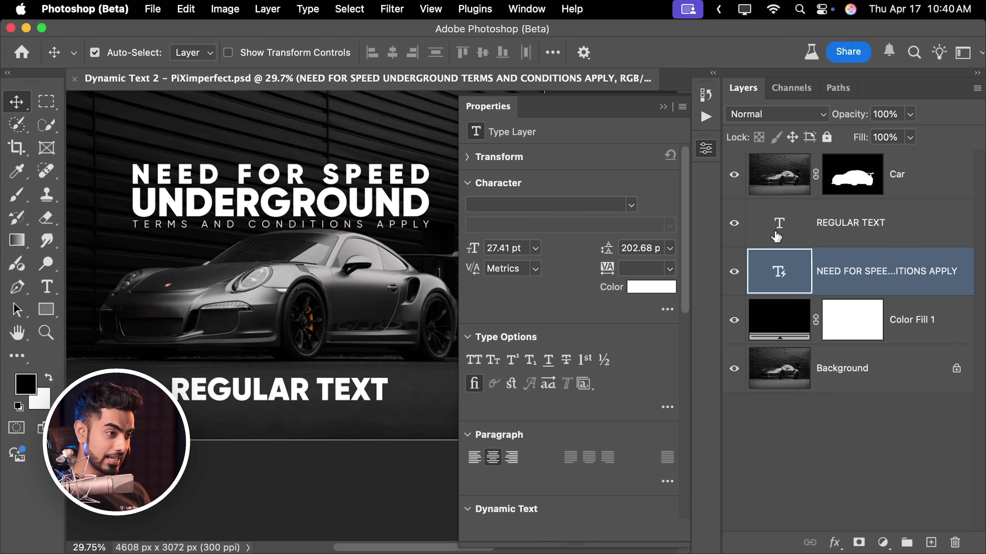
{"action": "left_click", "coordinate": [776, 239]}
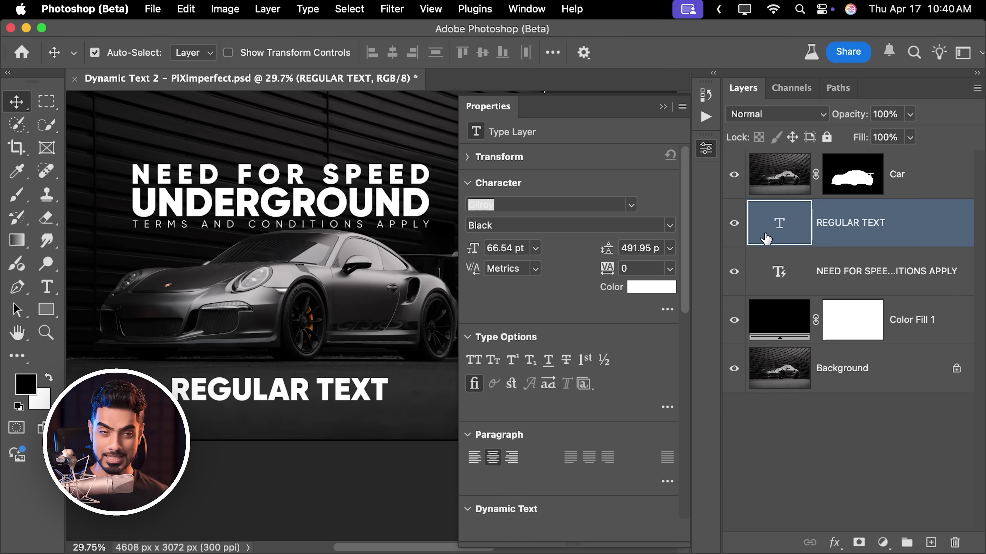
{"action": "left_click", "coordinate": [55, 294]}
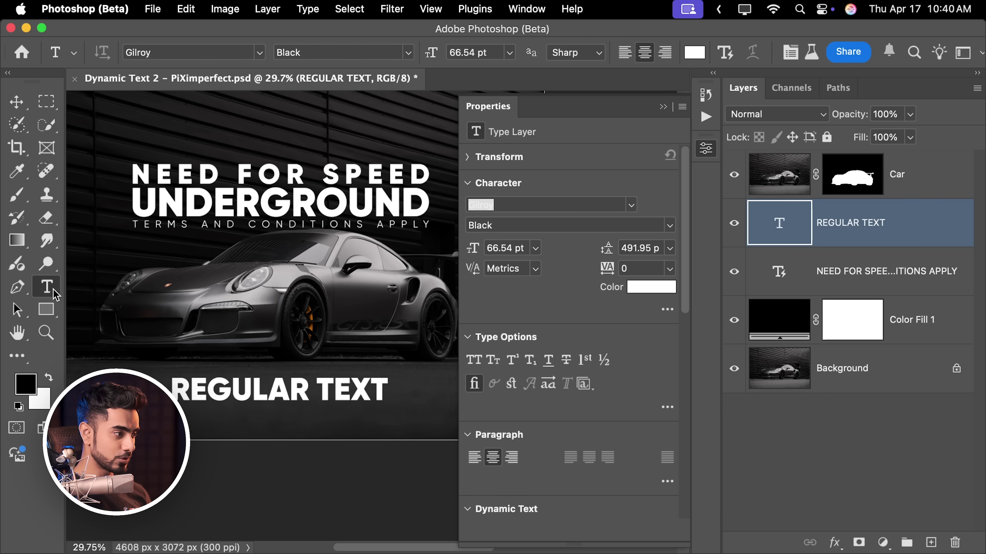
Widen the kerning between the E and X of REGULAR TEXT to 240, and reduce it to 100.
{"action": "left_click", "coordinate": [350, 390]}
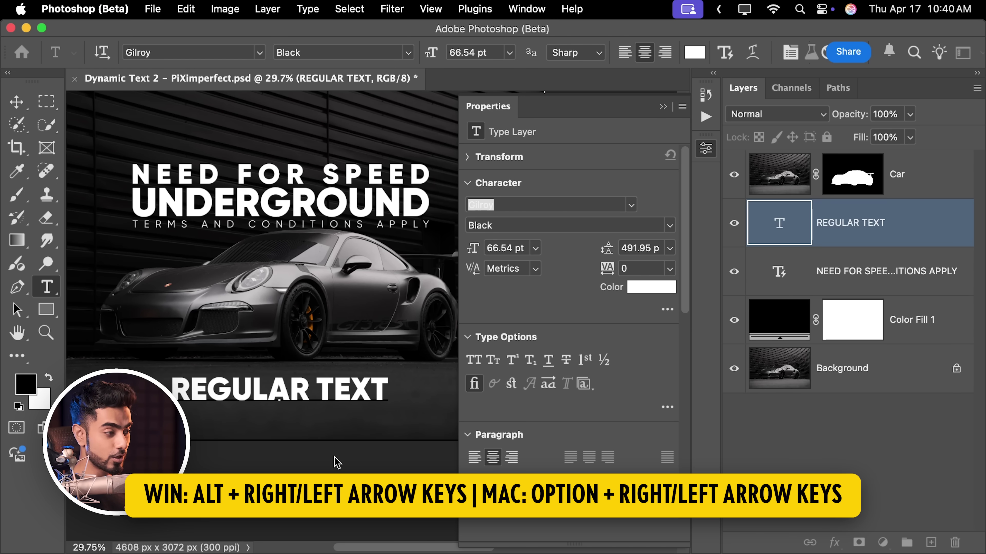
{"action": "key", "text": "alt+Right"}
{"action": "key", "text": "alt+Right"}
{"action": "key", "text": "alt+Right"}
{"action": "key", "text": "alt+Right"}
{"action": "key", "text": "alt+Right"}
{"action": "key", "text": "alt+Right"}
{"action": "key", "text": "alt+Right"}
{"action": "key", "text": "alt+Right"}
{"action": "key", "text": "alt+Right"}
{"action": "key", "text": "alt+Right"}
{"action": "key", "text": "alt+Right"}
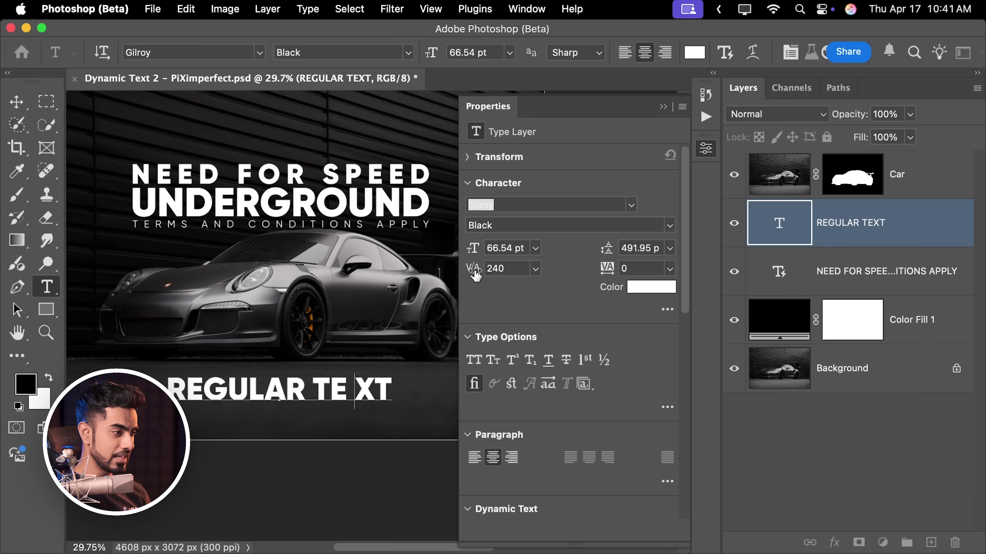
{"action": "left_click_drag", "start_coordinate": [478, 275], "coordinate": [467, 281]}
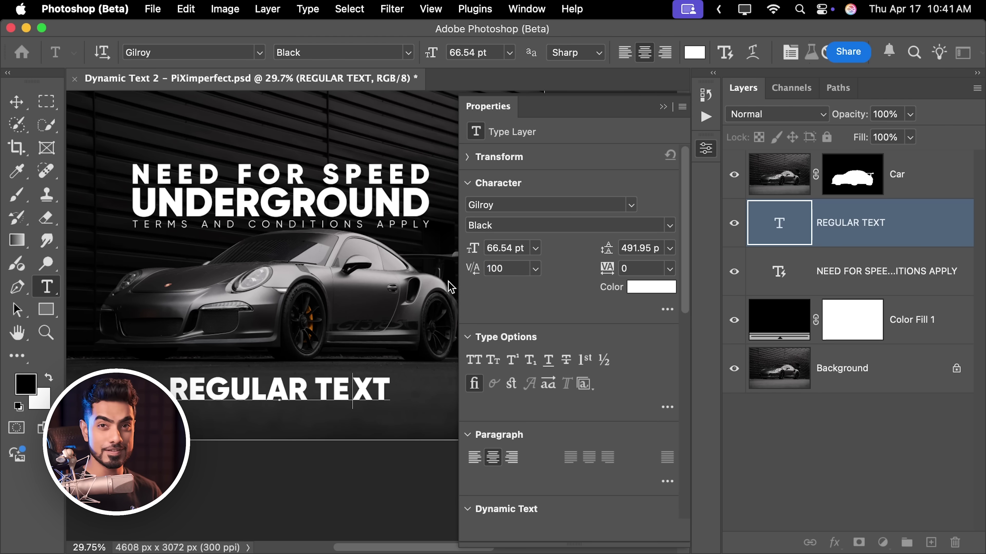
Delete the REGULAR TEXT layer.
{"action": "left_click", "coordinate": [955, 244]}
{"action": "key", "text": "BackSpace"}
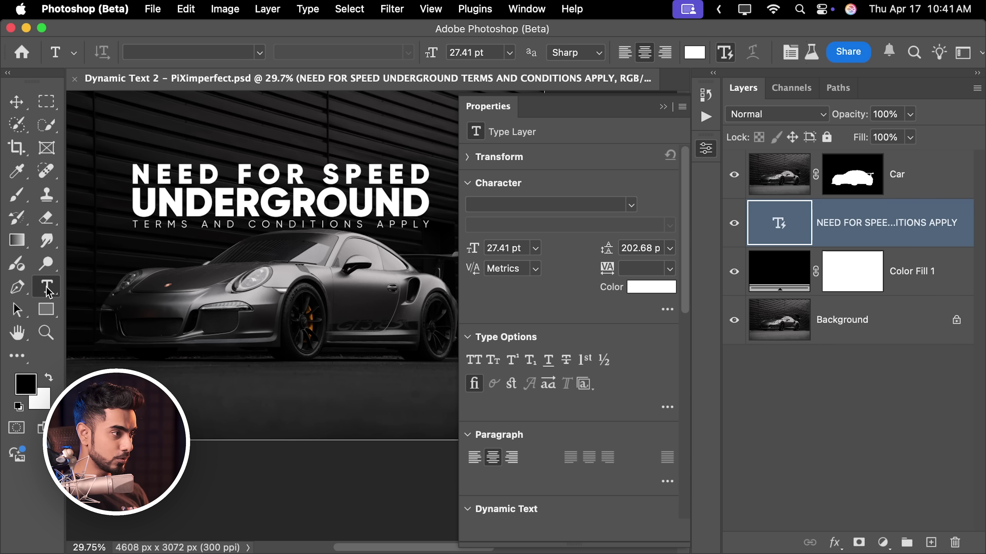
Widen the kerning between the O and U of UNDERGROUND in the dynamic title to 700.
{"action": "left_click", "coordinate": [348, 201]}
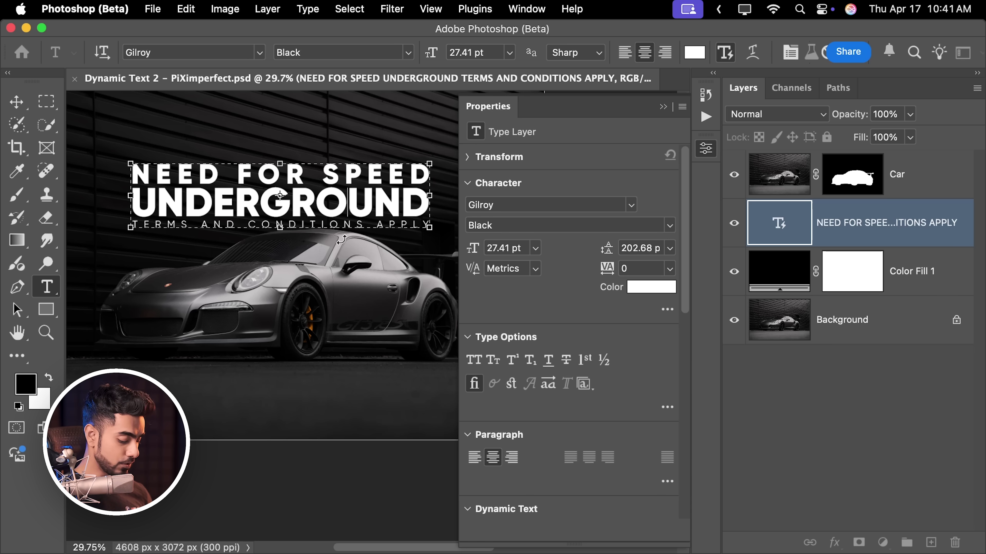
{"action": "key", "text": "alt+Right"}
{"action": "key", "text": "alt+Right"}
{"action": "key", "text": "alt+Right"}
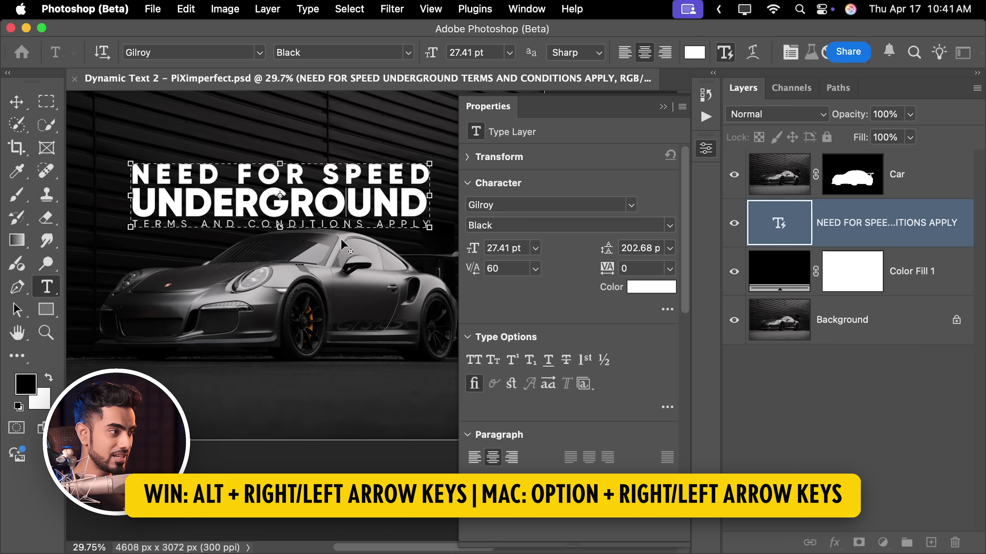
{"action": "key", "text": "alt+Right"}
{"action": "key", "text": "alt+Right"}
{"action": "key", "text": "alt+Right"}
{"action": "key", "text": "alt+Right"}
{"action": "key", "text": "alt+Right"}
{"action": "key", "text": "alt+Right"}
{"action": "key", "text": "alt+Right"}
{"action": "key", "text": "alt+Right"}
{"action": "key", "text": "alt+Right"}
{"action": "key", "text": "alt+Right"}
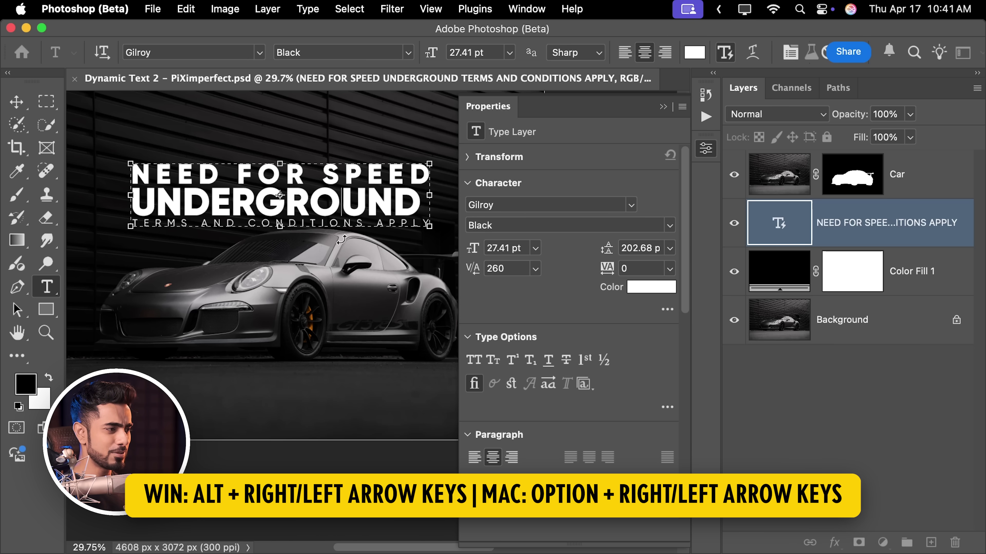
{"action": "key", "text": "alt+Right"}
{"action": "key", "text": "alt+Right"}
{"action": "key", "text": "alt+Right"}
{"action": "key", "text": "alt+Right"}
{"action": "key", "text": "alt+Right"}
{"action": "key", "text": "alt+Right"}
{"action": "key", "text": "alt+Right"}
{"action": "key", "text": "alt+Right"}
{"action": "key", "text": "alt+Right"}
{"action": "key", "text": "alt+Right"}
{"action": "key", "text": "alt+Right"}
{"action": "key", "text": "alt+Right"}
{"action": "key", "text": "alt+Right"}
{"action": "key", "text": "alt+Right"}
{"action": "key", "text": "alt+Right"}
{"action": "key", "text": "alt+Right"}
{"action": "key", "text": "alt+Right"}
{"action": "key", "text": "alt+Right"}
{"action": "key", "text": "alt+Right"}
{"action": "key", "text": "alt+Right"}
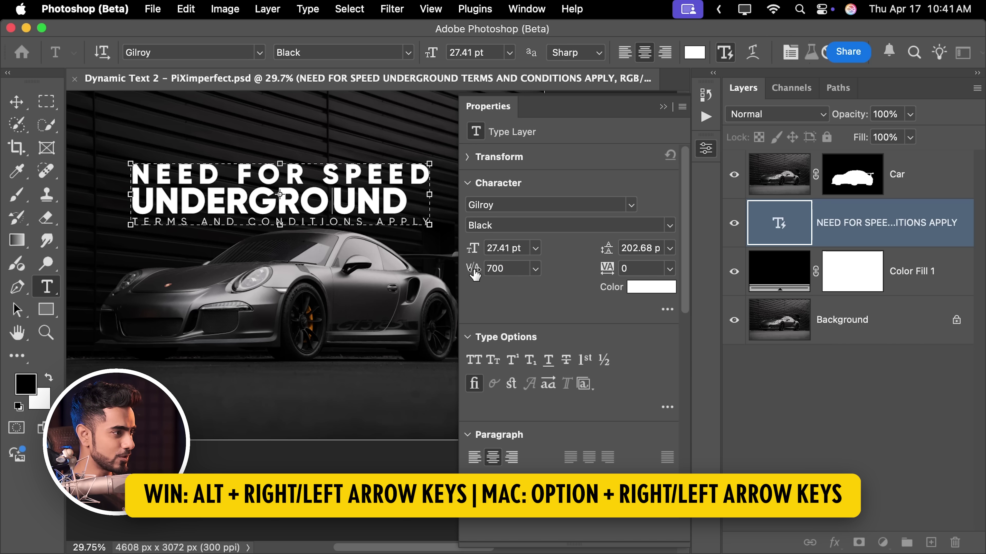
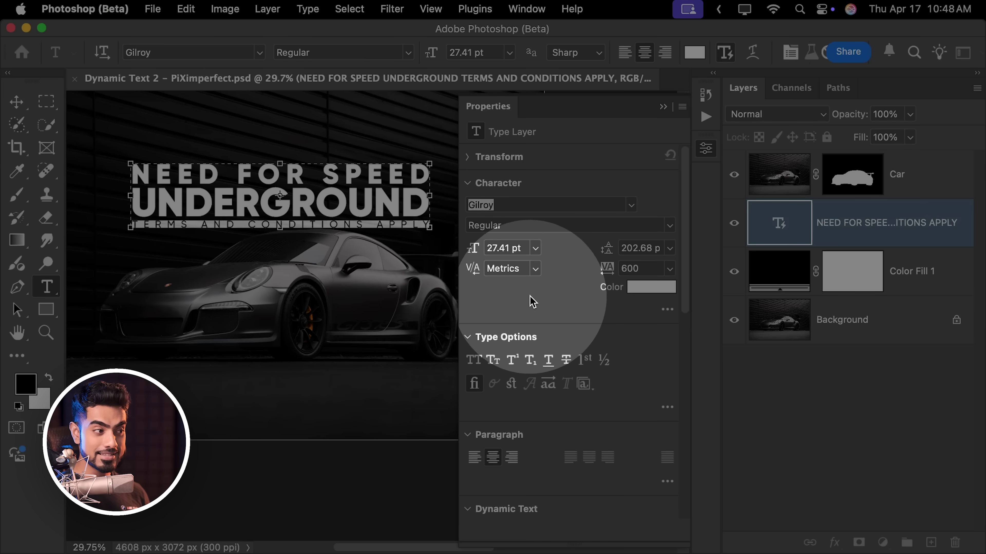
Reveal the additional character options and set the TERMS AND CONDITIONS APPLY line's baseline shift to -350 pt.
{"action": "left_click", "coordinate": [668, 311]}
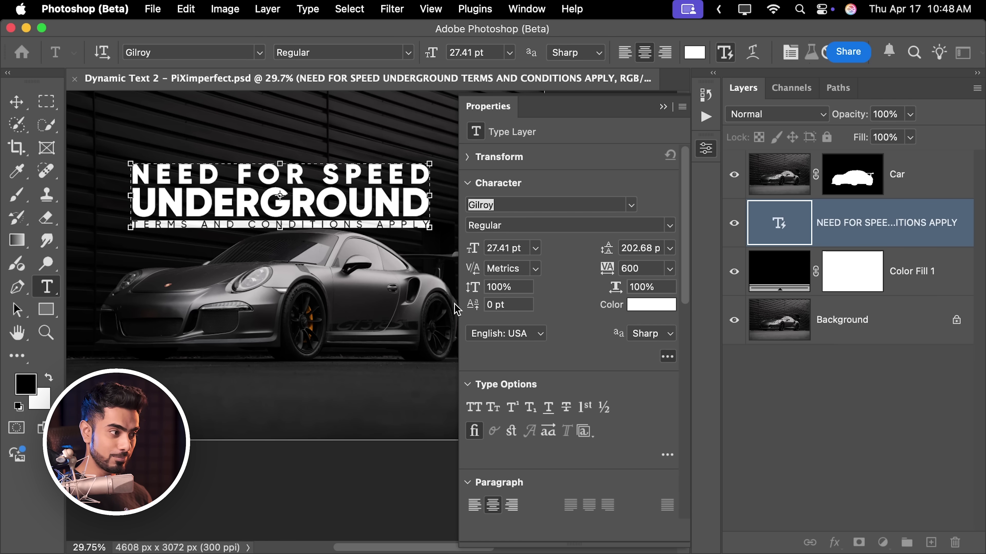
{"action": "left_click_drag", "start_coordinate": [472, 310], "coordinate": [205, 320]}
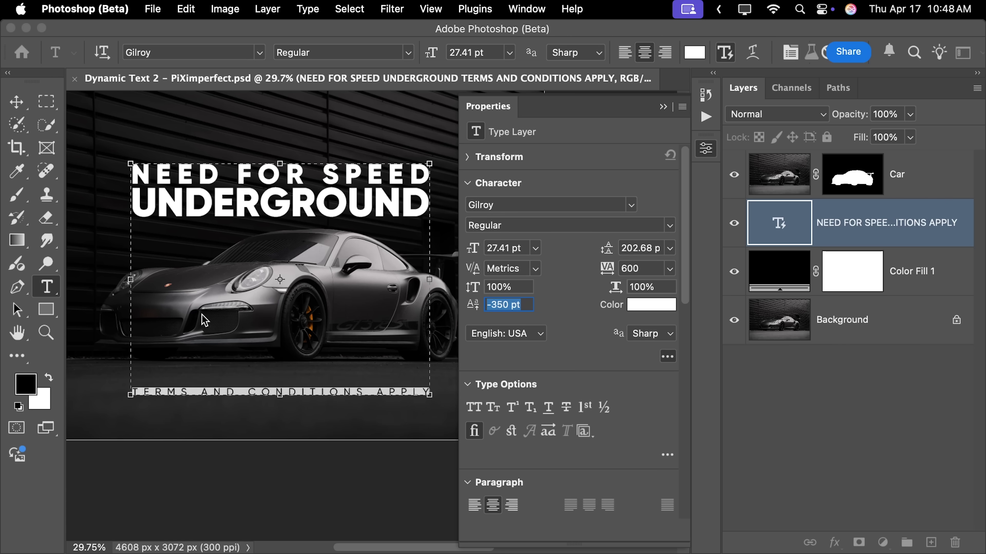
{"action": "left_click", "coordinate": [817, 384]}
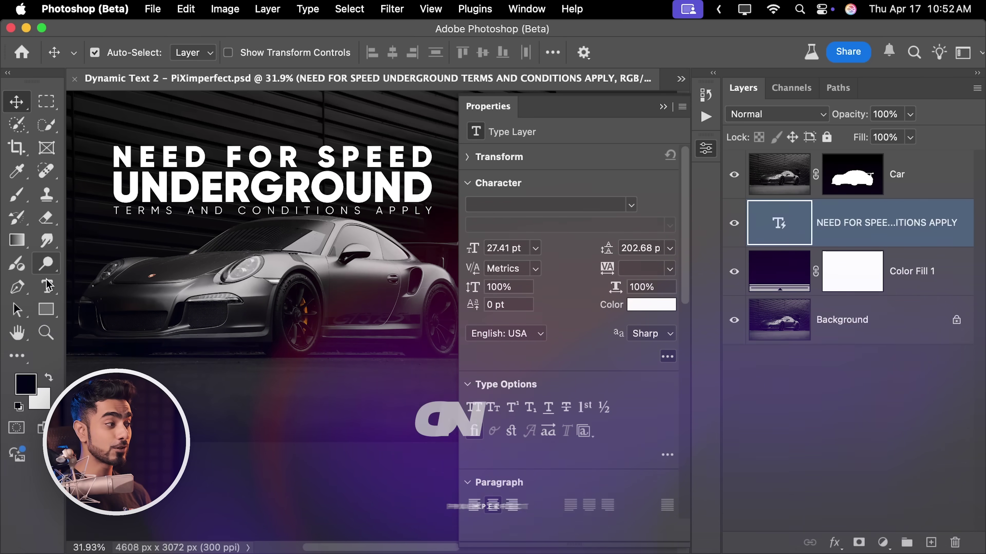
Select the UNDERGROUND line, collapse the Properties, and try enlarging the title's dynamic text box from its corner.
{"action": "left_click", "coordinate": [49, 290]}
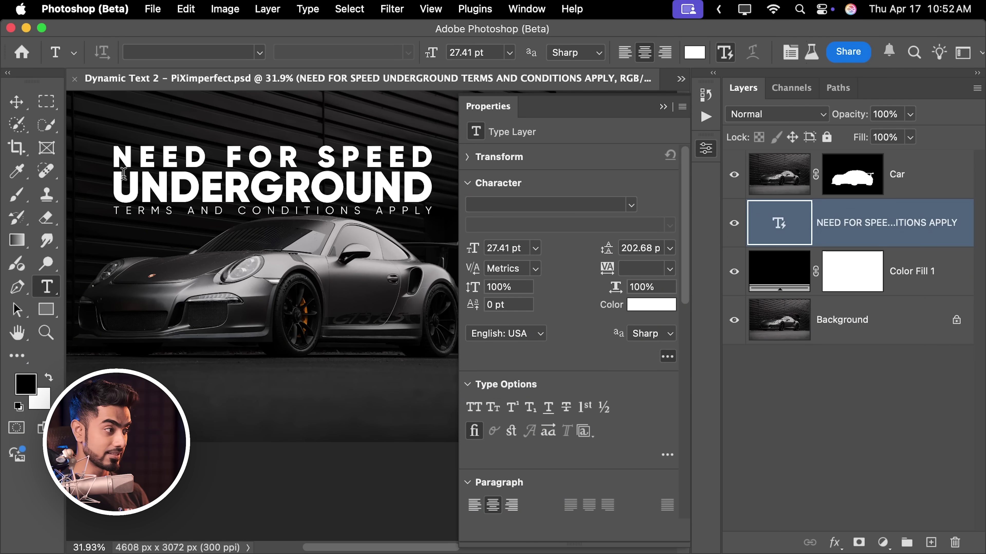
{"action": "left_click_drag", "start_coordinate": [116, 185], "coordinate": [434, 187]}
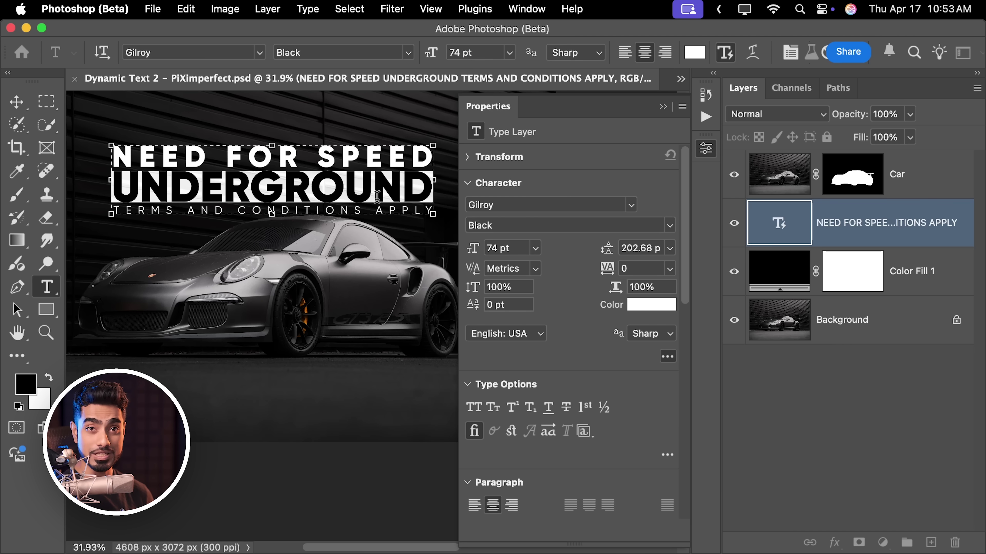
{"action": "key", "text": "super+alt+shift+f"}
{"action": "left_click", "coordinate": [662, 107]}
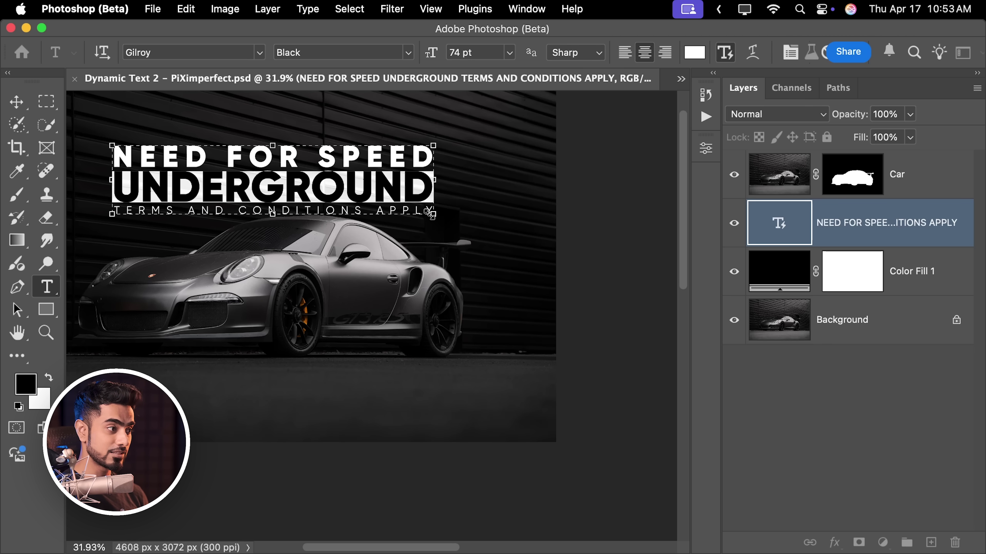
{"action": "left_click_drag", "start_coordinate": [432, 214], "coordinate": [533, 260]}
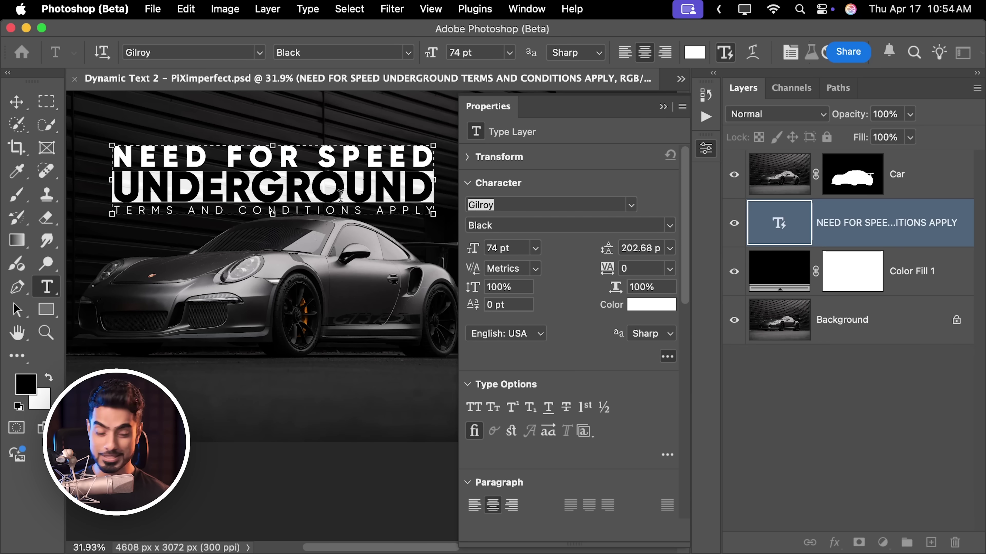
Select all the text in the car poster's title.
{"action": "left_click", "coordinate": [329, 173]}
{"action": "key", "text": "super+a"}
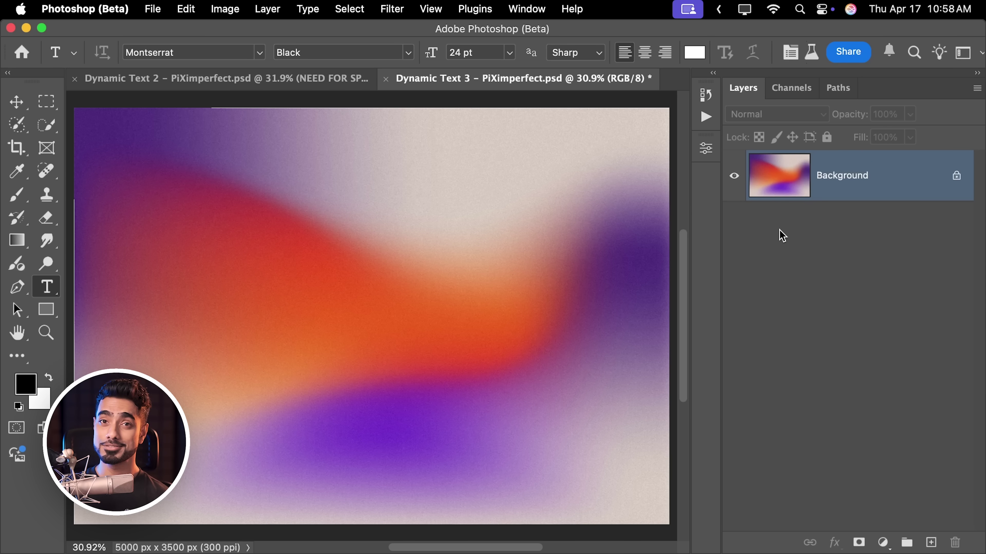
Create a placeholder Lorem ipsum text box over the gradient background and turn on Dynamic Text for it.
{"action": "left_click_drag", "start_coordinate": [230, 160], "coordinate": [495, 409]}
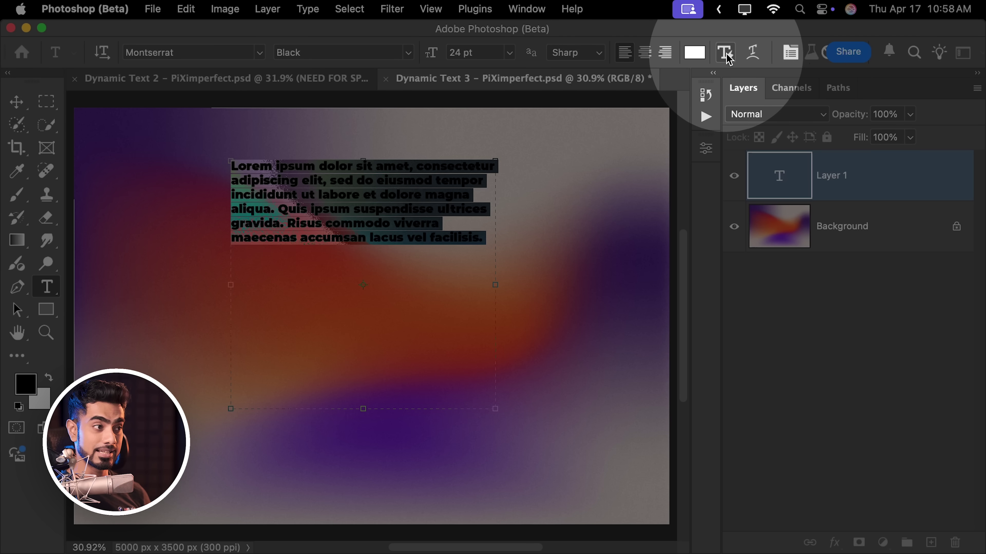
{"action": "left_click", "coordinate": [725, 52]}
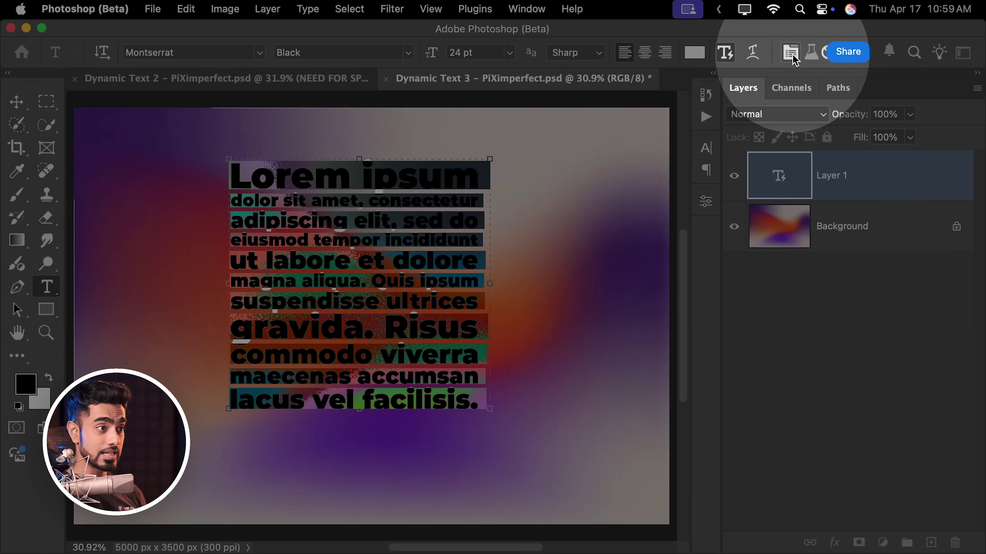
Try different paragraph alignments on the Lorem ipsum text, including Justify all, and apply a bulleted list.
{"action": "left_click", "coordinate": [790, 52]}
{"action": "left_click", "coordinate": [547, 143]}
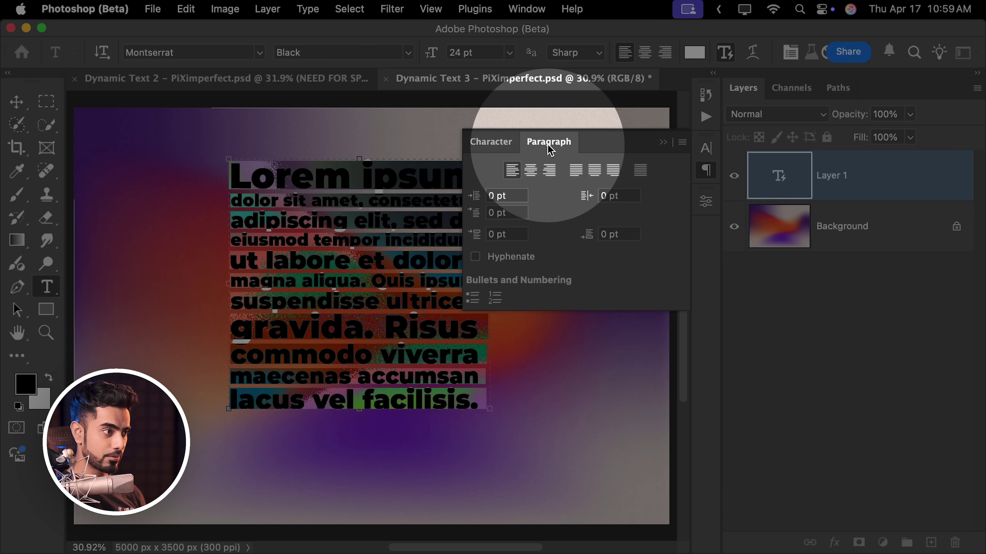
{"action": "left_click", "coordinate": [531, 169]}
{"action": "left_click", "coordinate": [549, 169]}
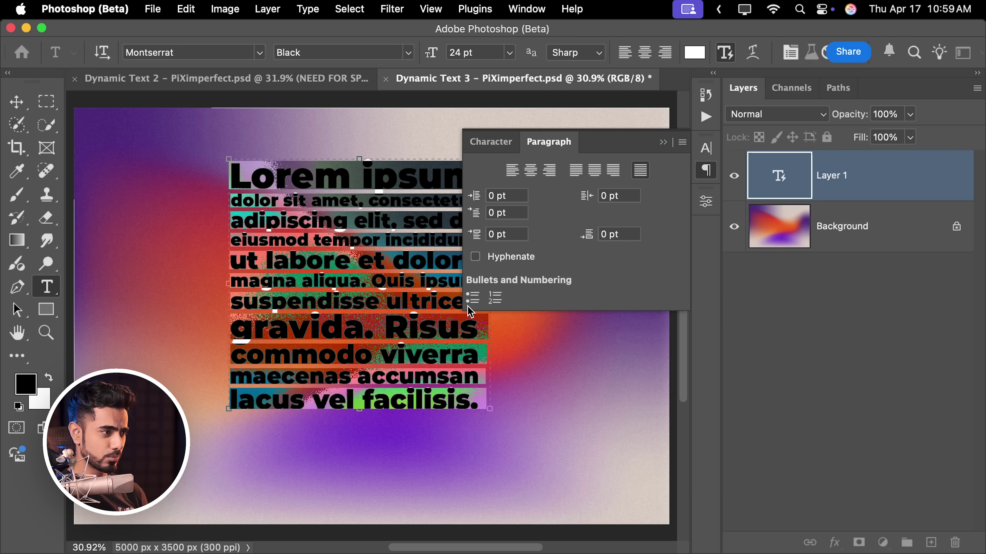
{"action": "left_click", "coordinate": [473, 299]}
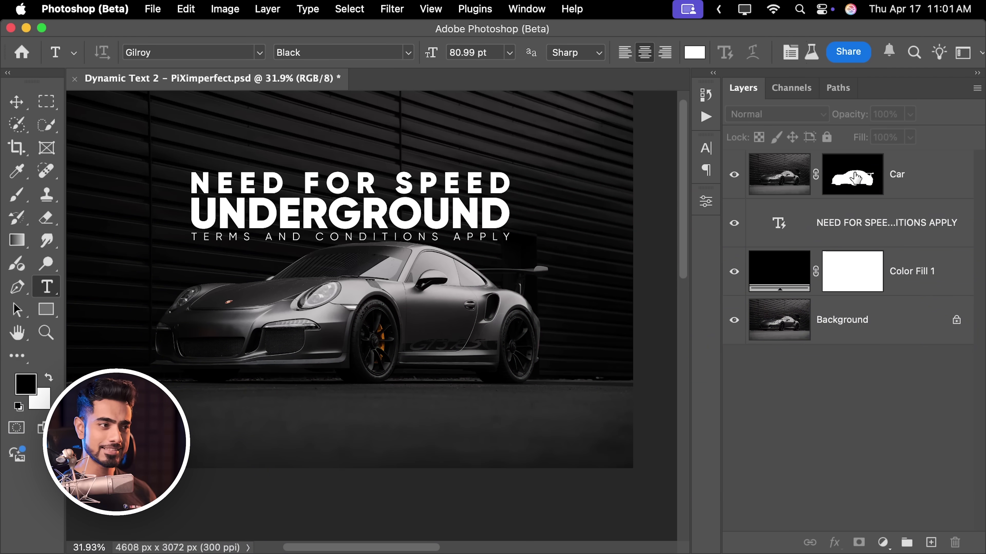
Select the car poster's title layer and show its Dynamic Text settings in the Properties.
{"action": "left_click", "coordinate": [823, 232]}
{"action": "left_click", "coordinate": [705, 201]}
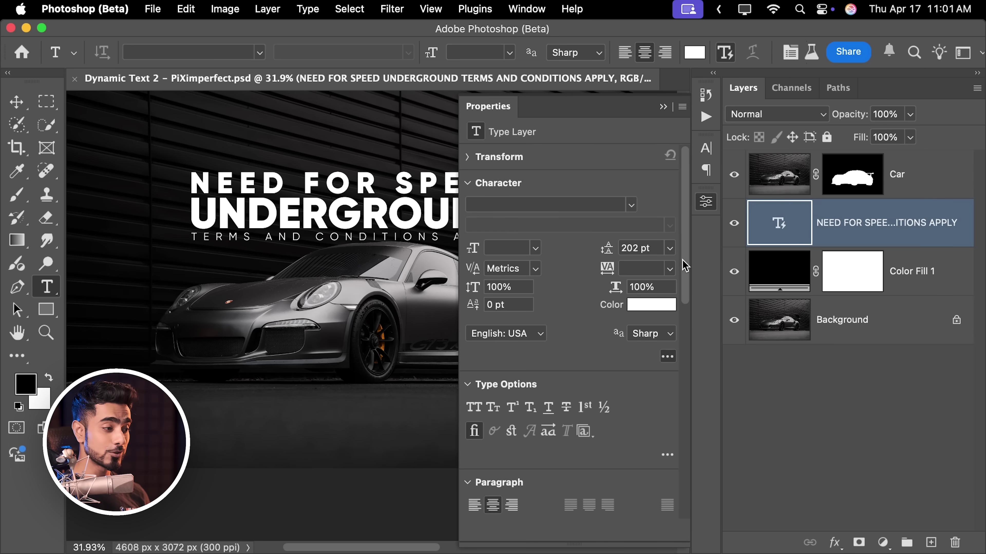
{"action": "left_click_drag", "start_coordinate": [685, 266], "coordinate": [664, 365]}
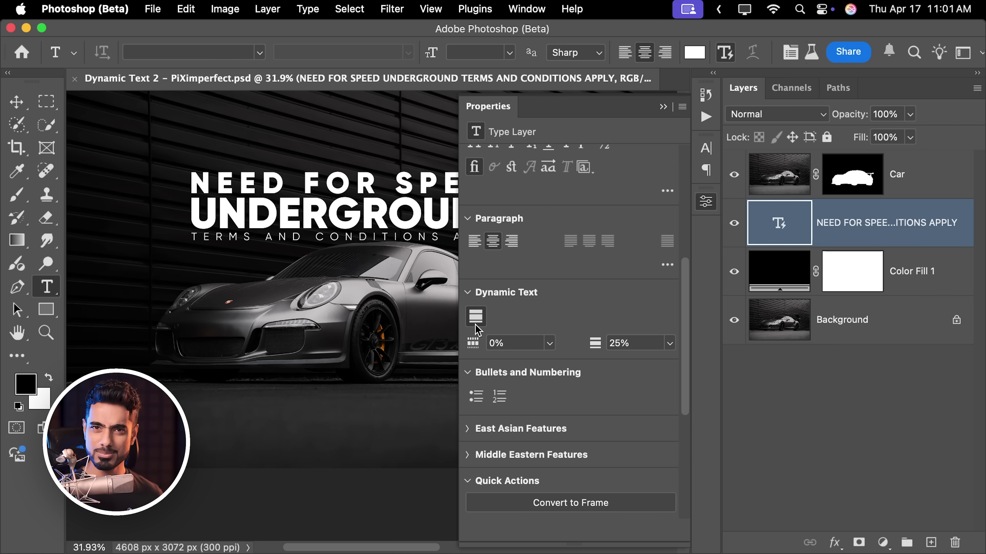
Turn Dynamic Text off and on again for the title, and set its word spacing to 200%.
{"action": "left_click", "coordinate": [481, 323]}
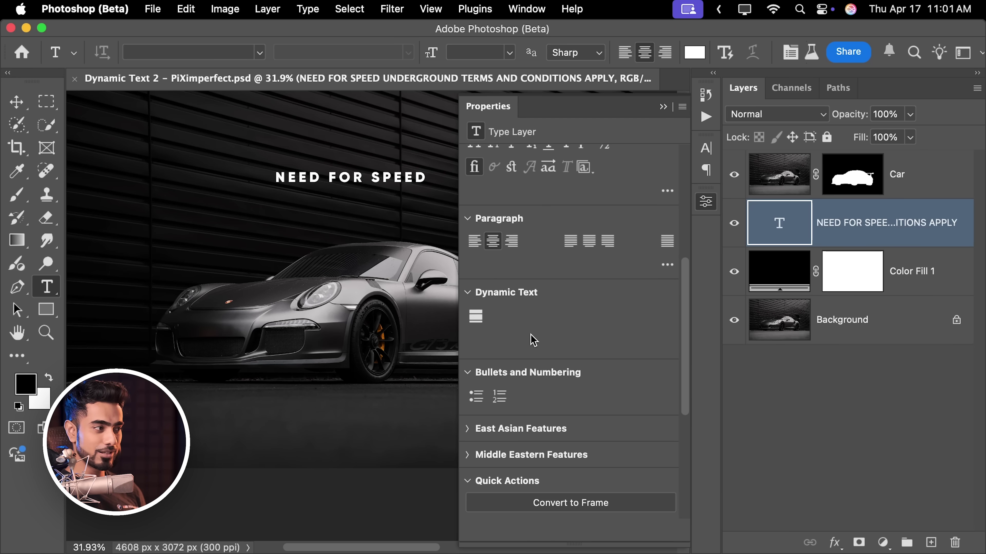
{"action": "left_click", "coordinate": [477, 318]}
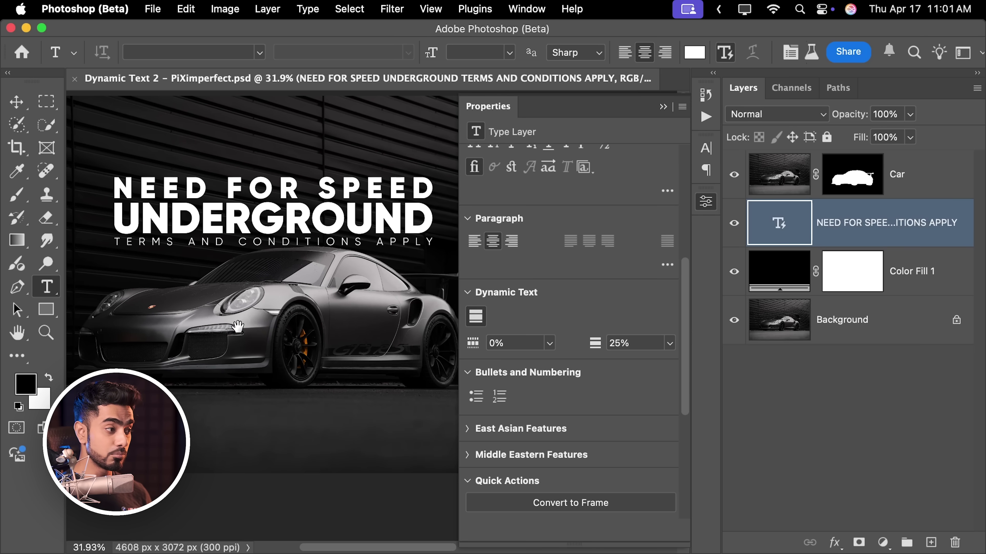
{"action": "left_click_drag", "start_coordinate": [485, 347], "coordinate": [483, 354]}
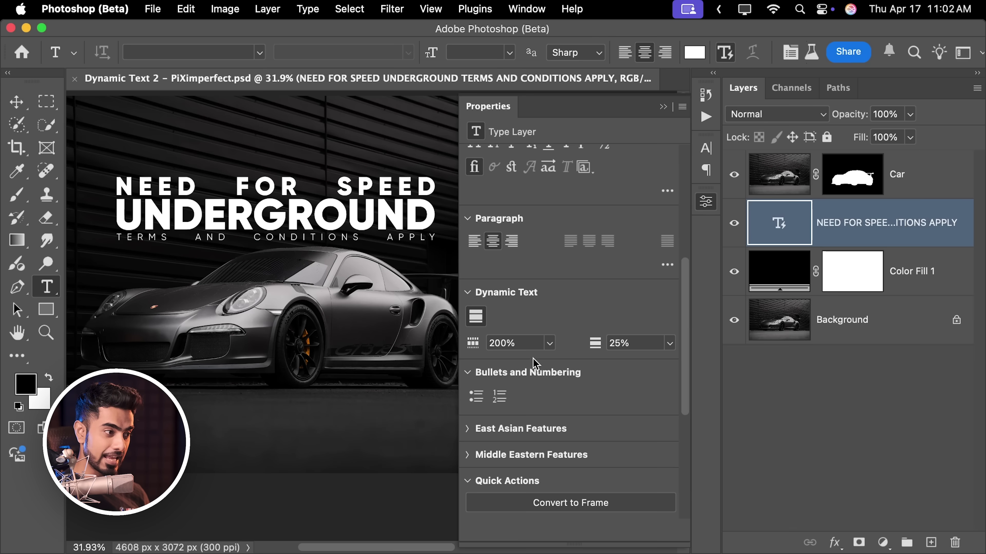
Set the title's Dynamic Text word spacing to 0%, try -100%, and return it to 0%.
{"action": "left_click", "coordinate": [550, 343]}
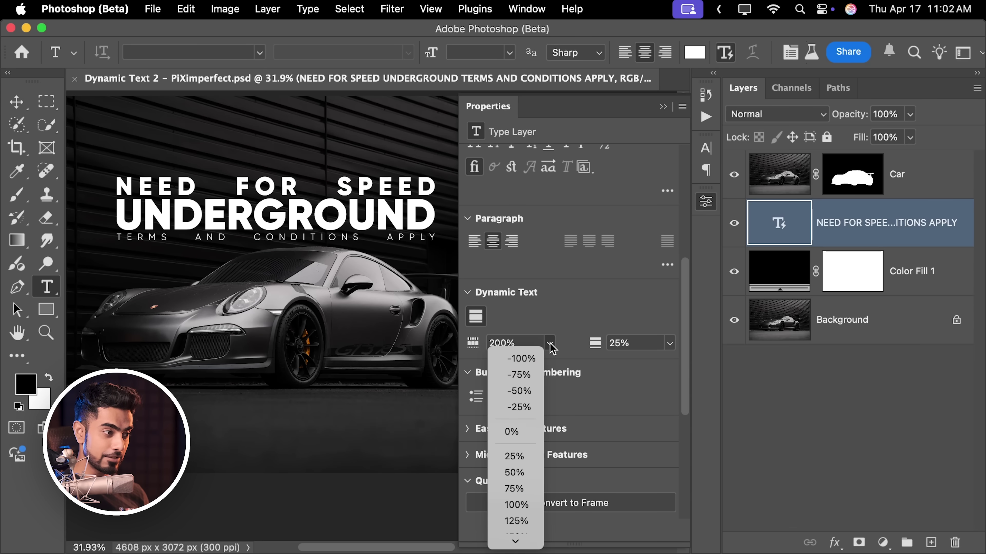
{"action": "left_click", "coordinate": [512, 431]}
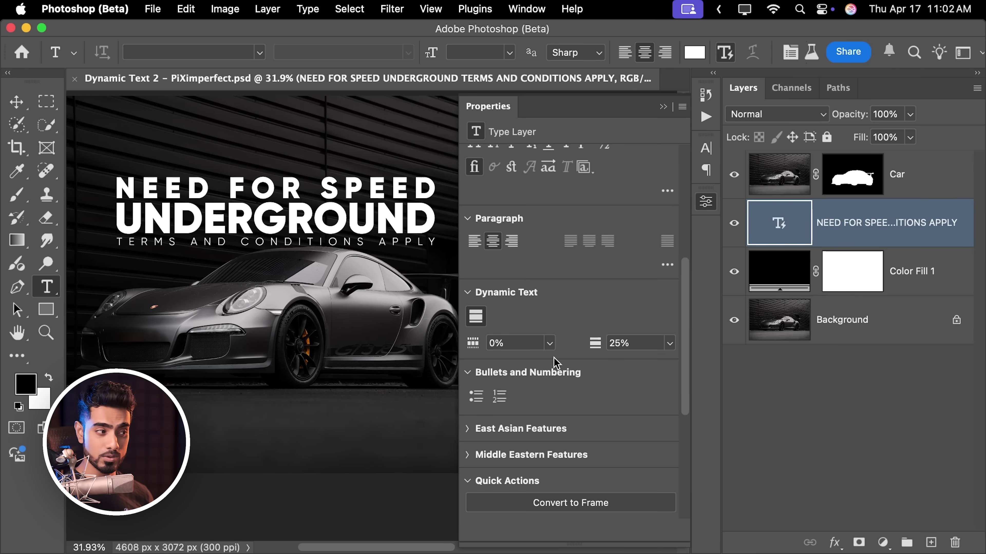
{"action": "left_click", "coordinate": [550, 344]}
{"action": "left_click", "coordinate": [526, 363]}
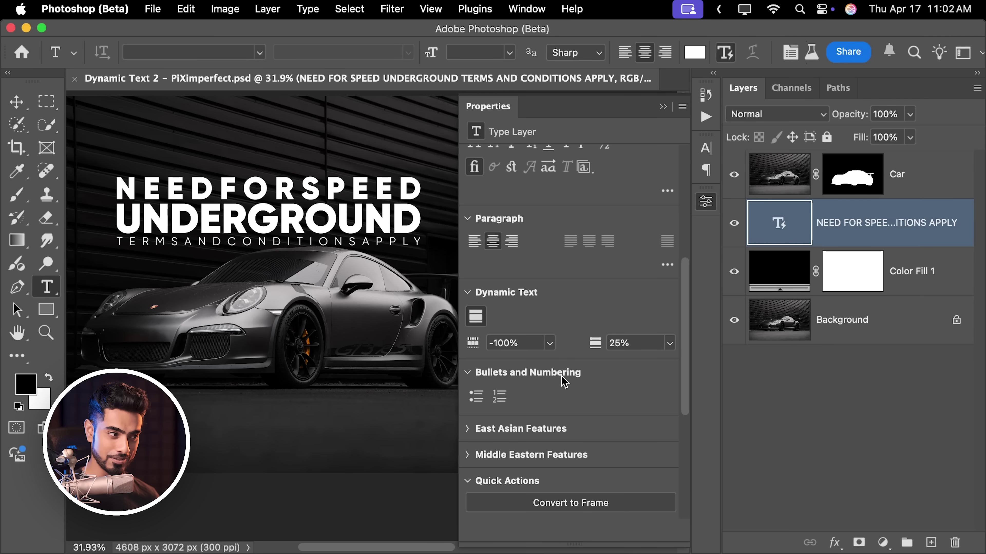
{"action": "left_click", "coordinate": [548, 344]}
{"action": "left_click", "coordinate": [520, 436]}
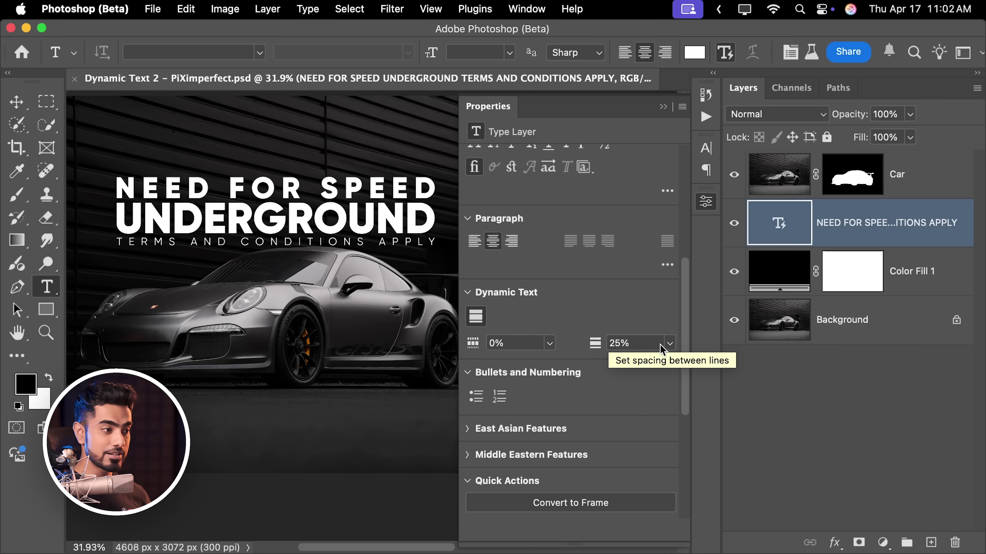
Try Dynamic Text line spacings of 0% and 150% on the title, returning to 25% after each.
{"action": "left_click", "coordinate": [629, 343]}
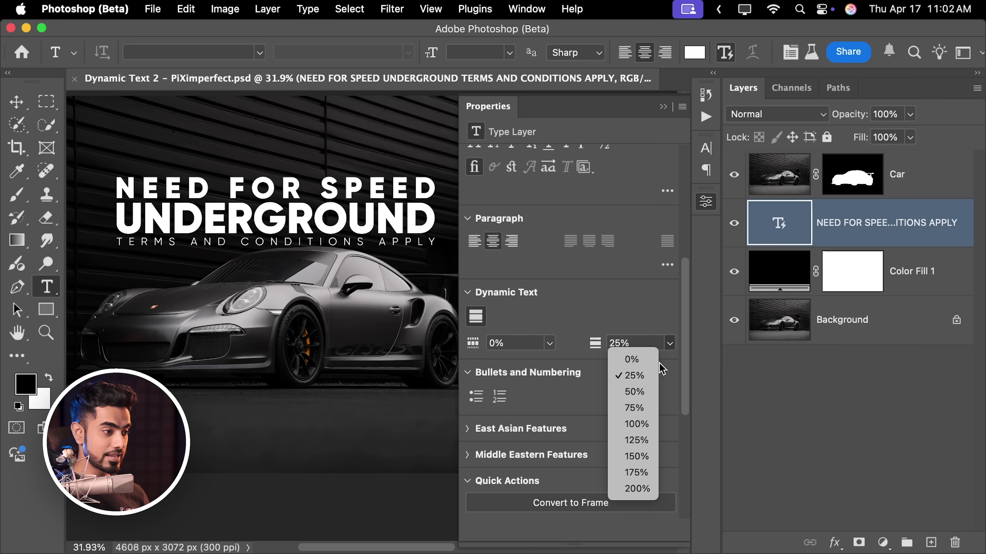
{"action": "left_click", "coordinate": [632, 365]}
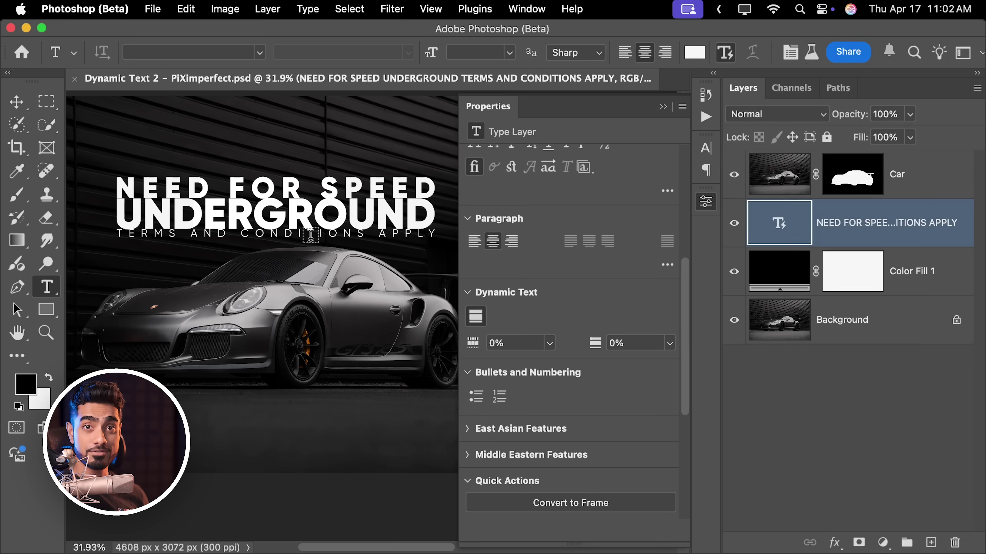
{"action": "left_click", "coordinate": [670, 343]}
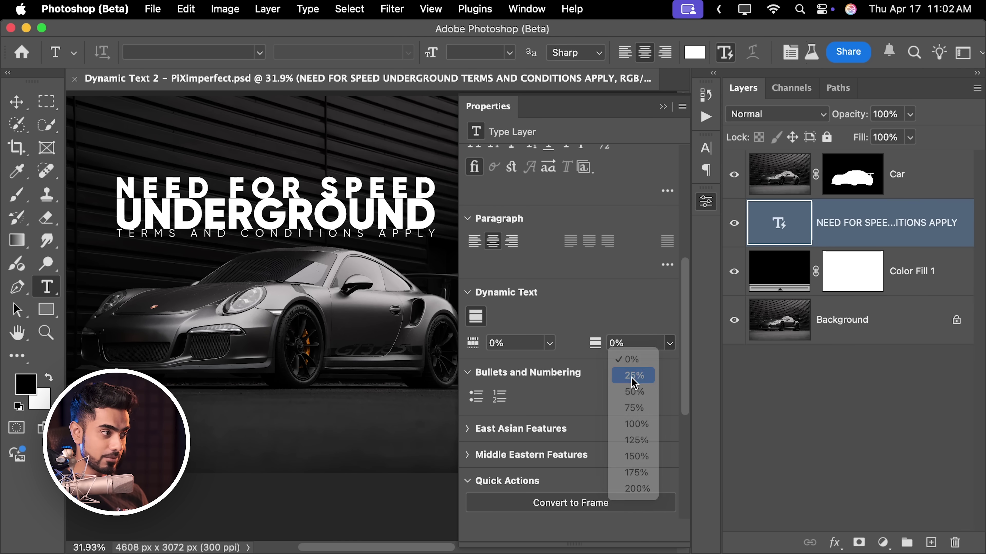
{"action": "left_click", "coordinate": [634, 380]}
{"action": "left_click", "coordinate": [670, 343]}
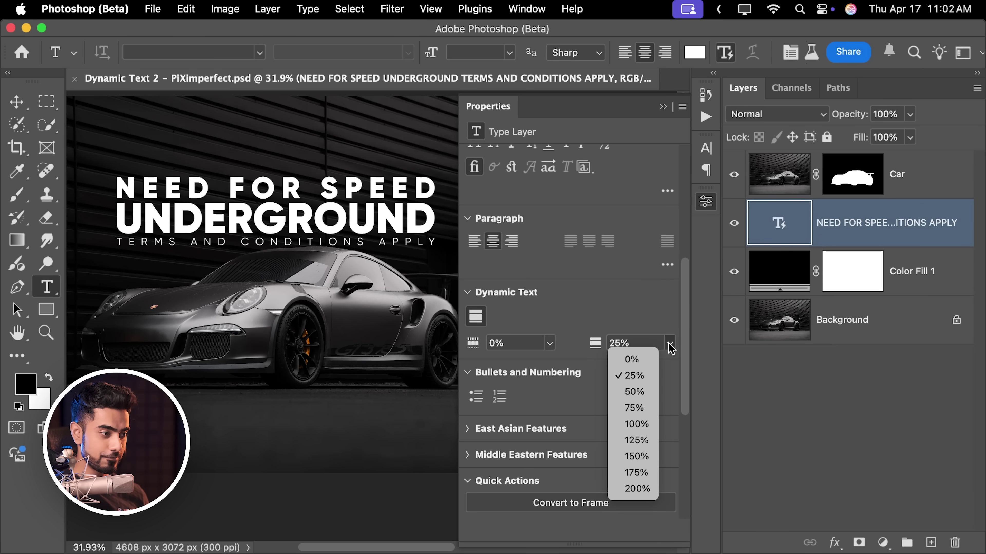
{"action": "left_click", "coordinate": [636, 457]}
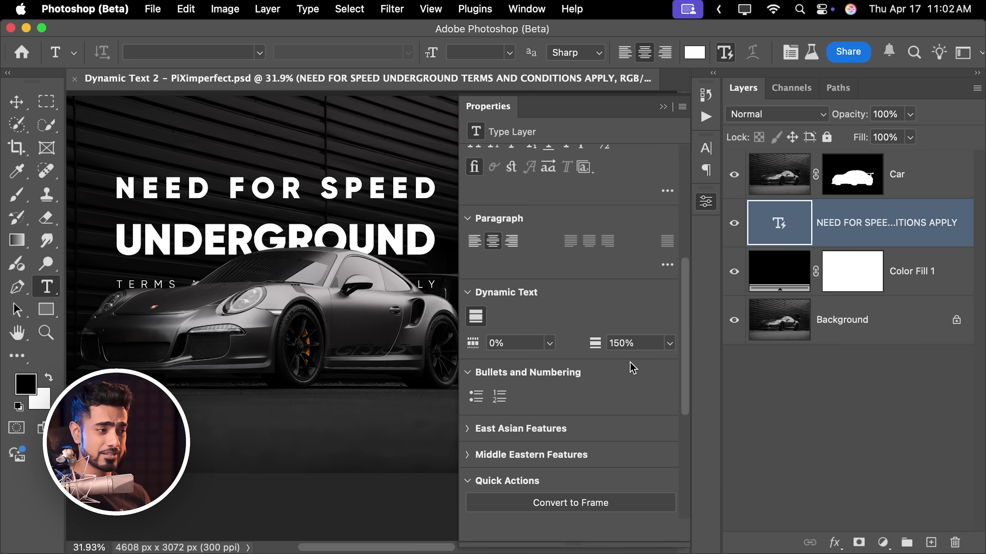
{"action": "left_click", "coordinate": [670, 344]}
{"action": "left_click", "coordinate": [633, 375]}
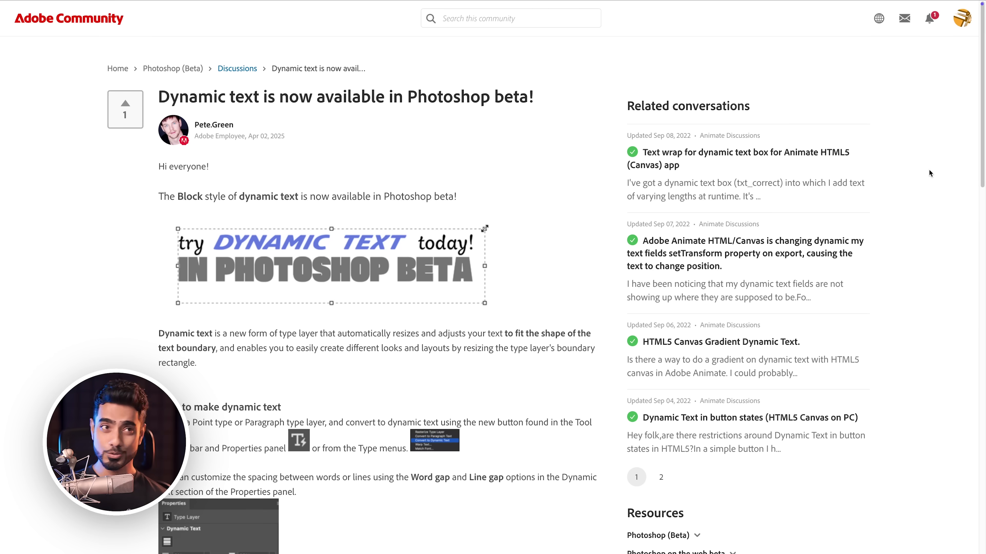
Switch to the Adobe Community post on Dynamic Text and read its how-to, word and line gap, and known issue sections.
{"action": "scroll", "coordinate": [928, 170], "scroll_direction": "down", "scroll_amount": 2}
{"action": "scroll", "coordinate": [929, 170], "scroll_direction": "down", "scroll_amount": 8}
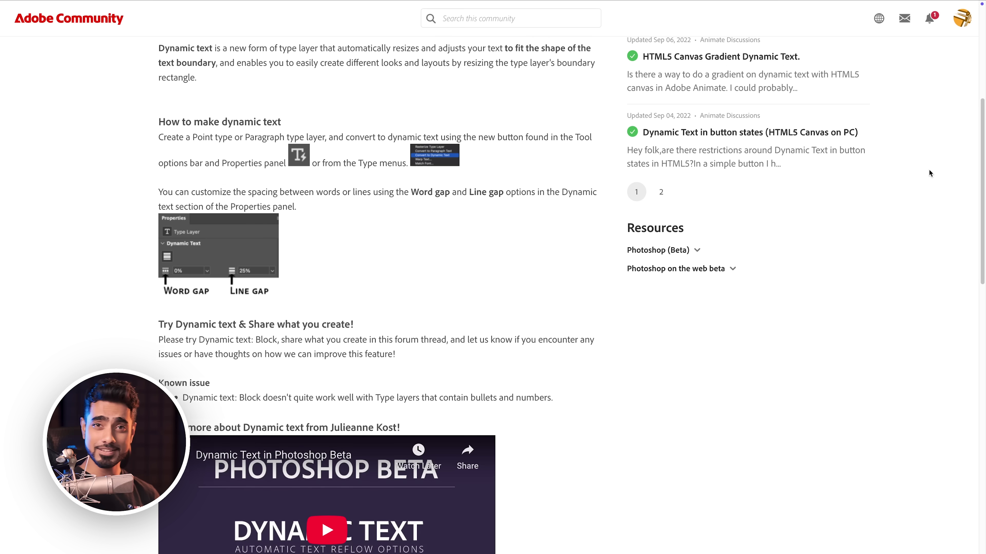